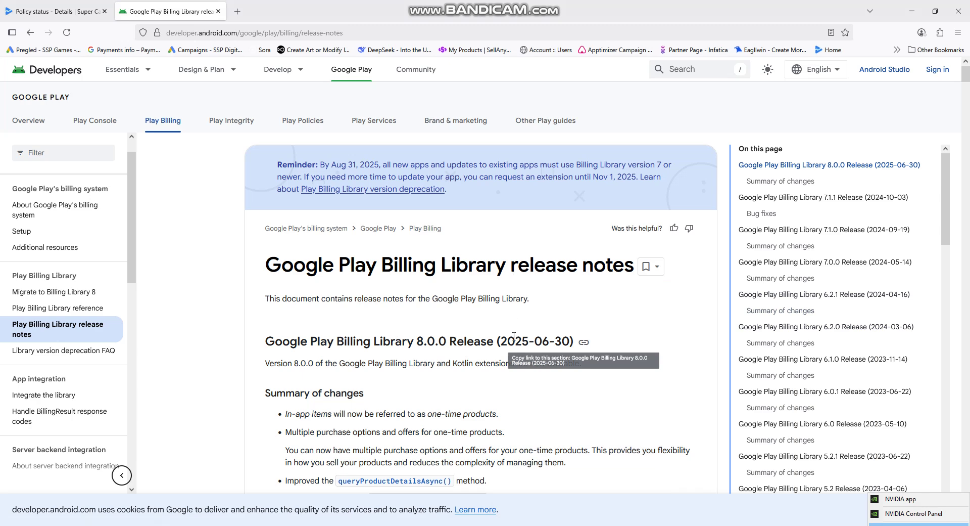
# Show the Play Console issue requiring Billing Library 7.0.0 or later instead of the release notes
pyautogui.click(55, 11)
pyautogui.click(449, 170)
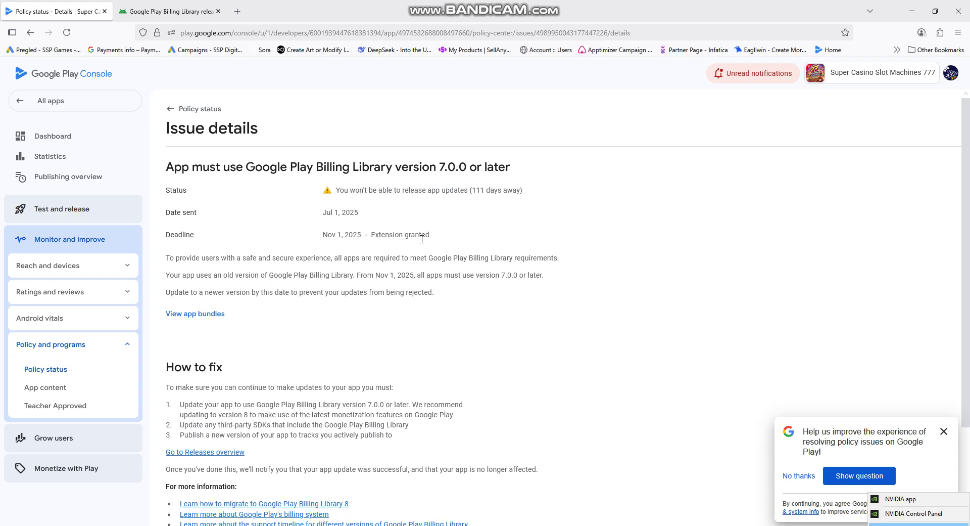
# Review the extended Nov 1, 2025 deadline and the first fix step, comparing with the release notes
pyautogui.moveTo(443, 238)
pyautogui.mouseDown()
pyautogui.moveTo(340, 234)
pyautogui.moveTo(356, 234)
pyautogui.mouseUp()
pyautogui.moveTo(181, 404); pyautogui.dragTo(473, 411)
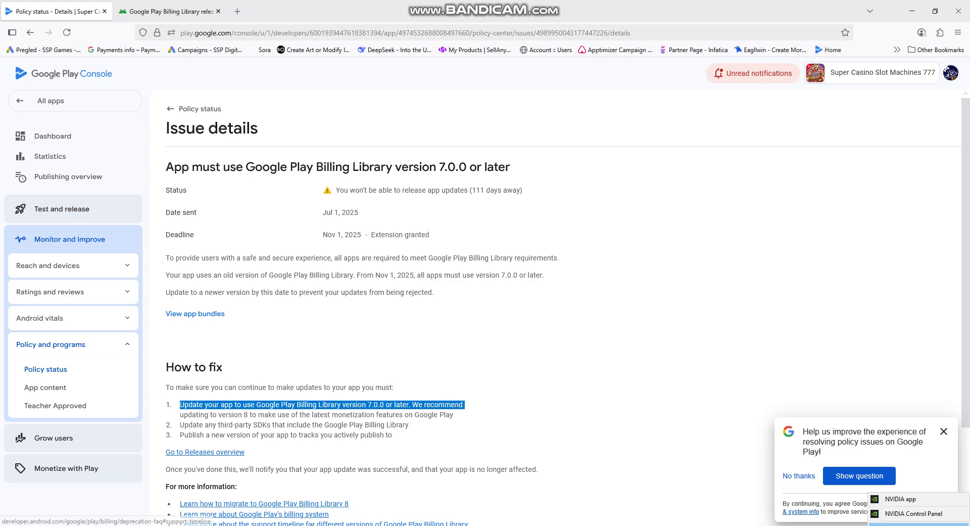
pyautogui.click(159, 6)
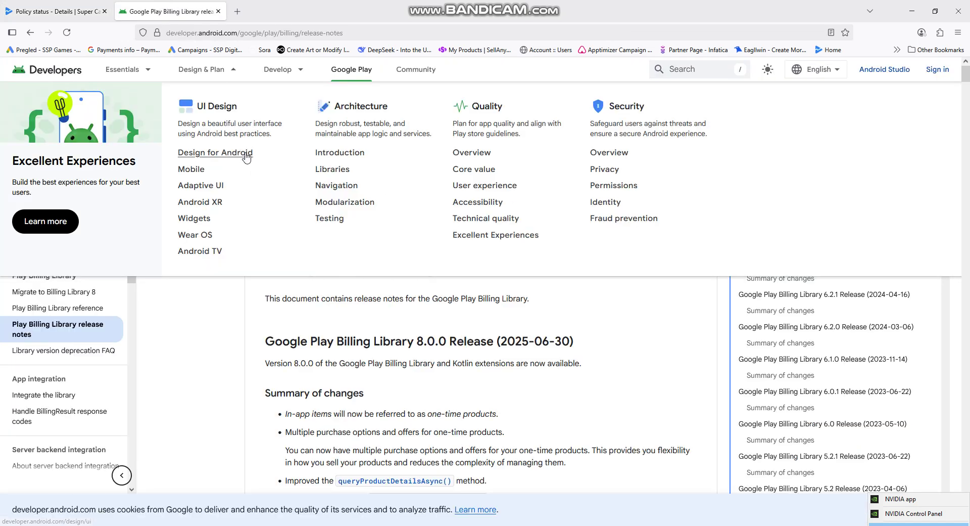
pyautogui.click(74, 5)
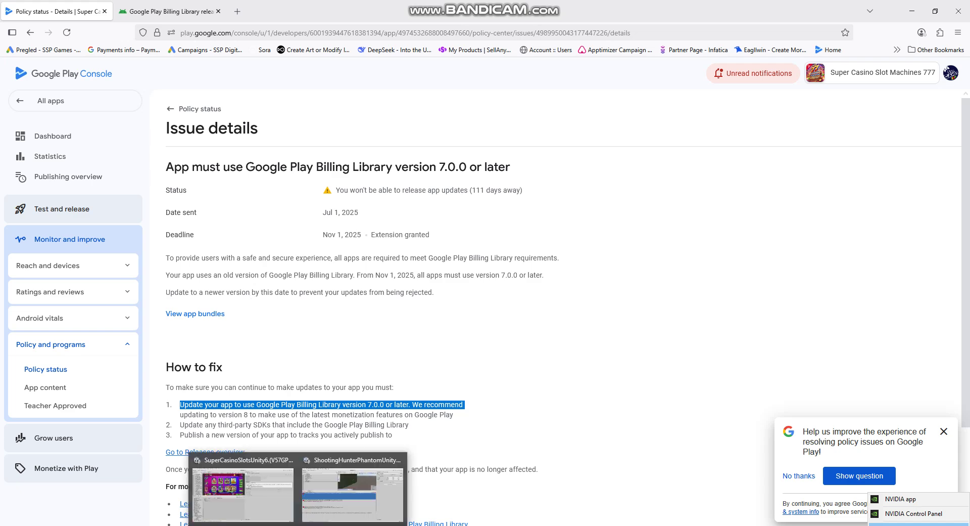
pyautogui.moveTo(243, 487)
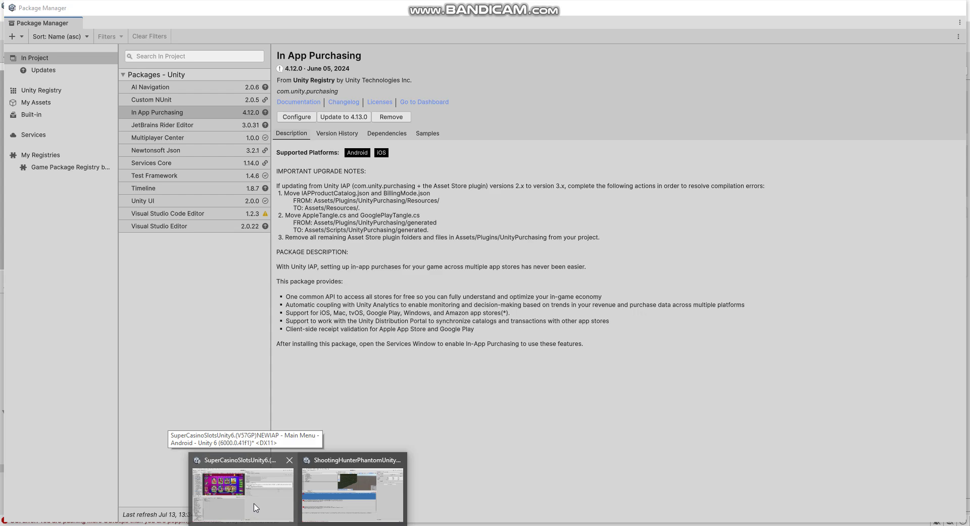
pyautogui.click(256, 507)
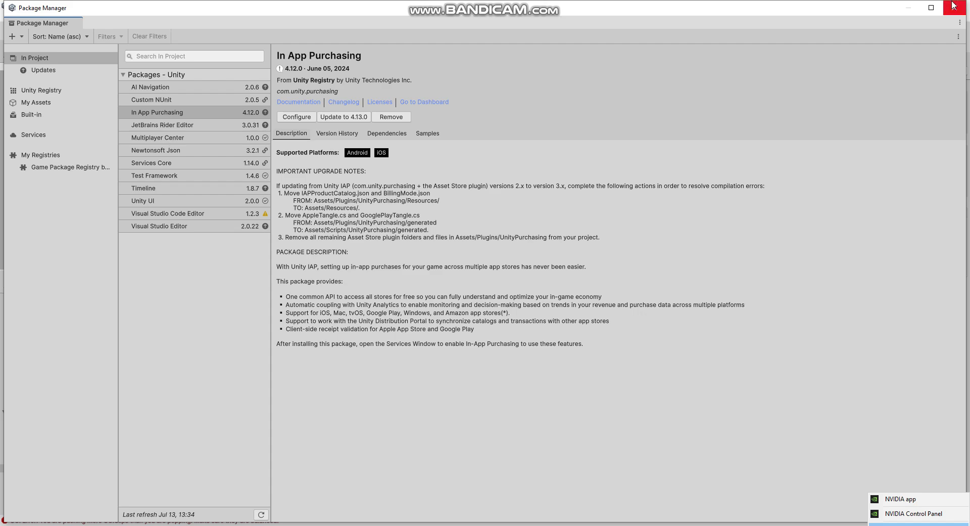
pyautogui.click(955, 7)
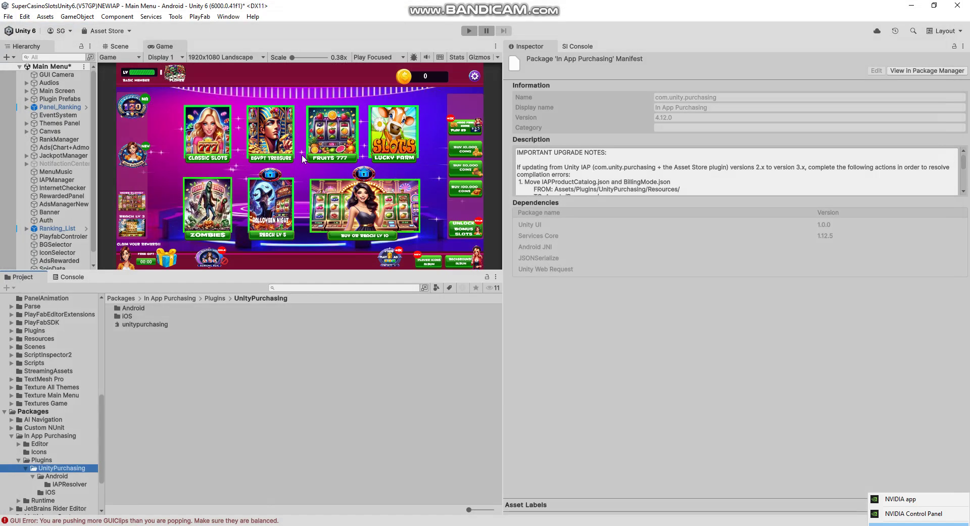
pyautogui.click(221, 17)
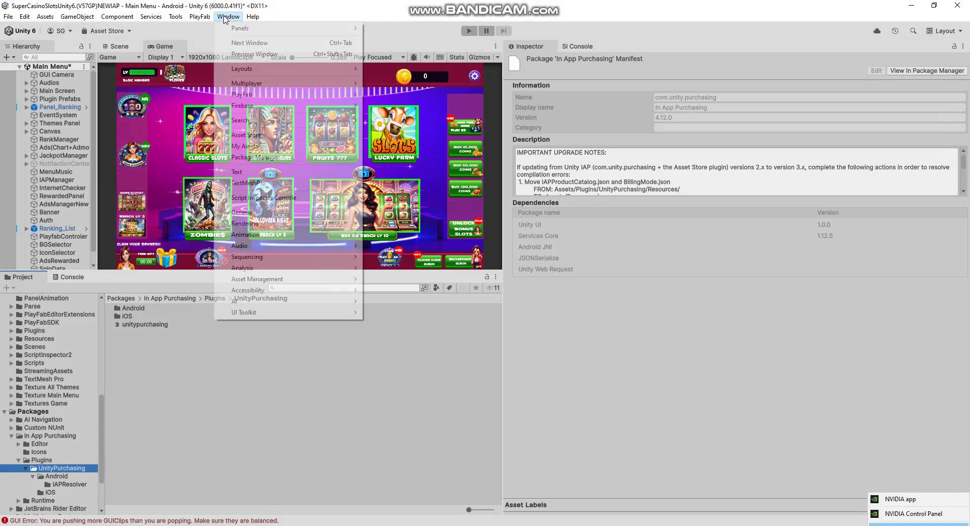
pyautogui.click(289, 160)
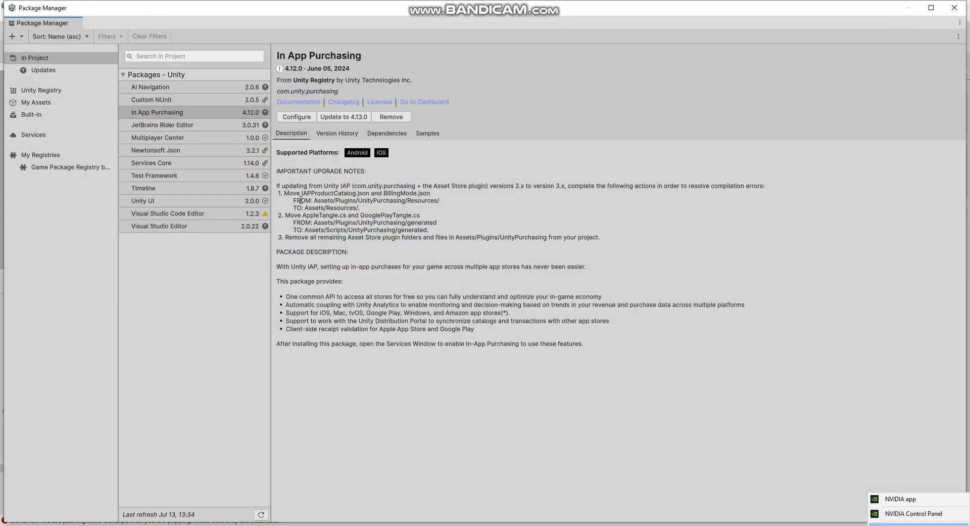
pyautogui.click(165, 108)
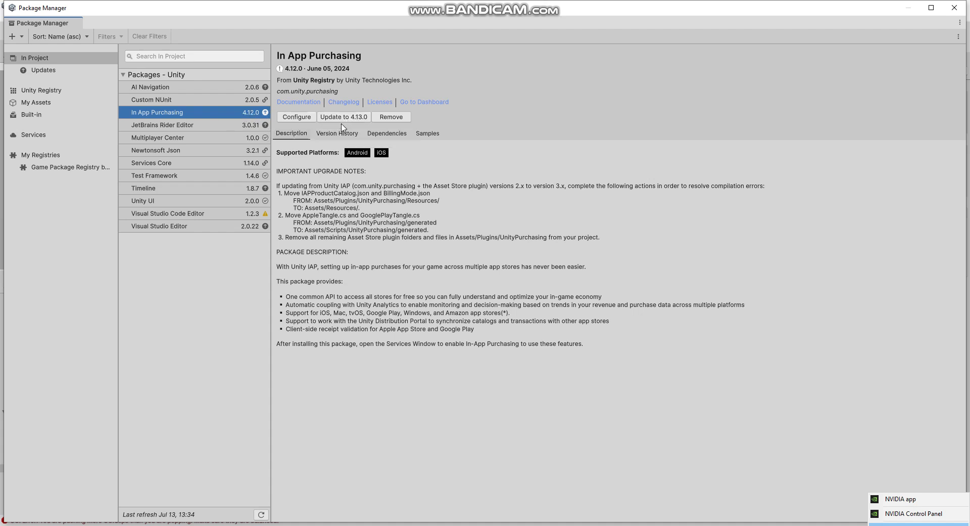
pyautogui.click(954, 10)
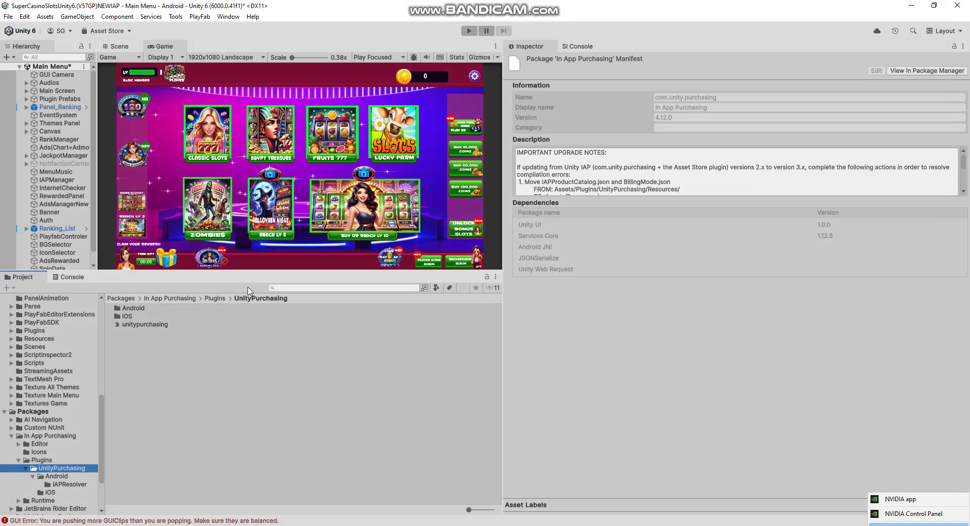
pyautogui.click(59, 476)
pyautogui.click(45, 459)
pyautogui.click(50, 435)
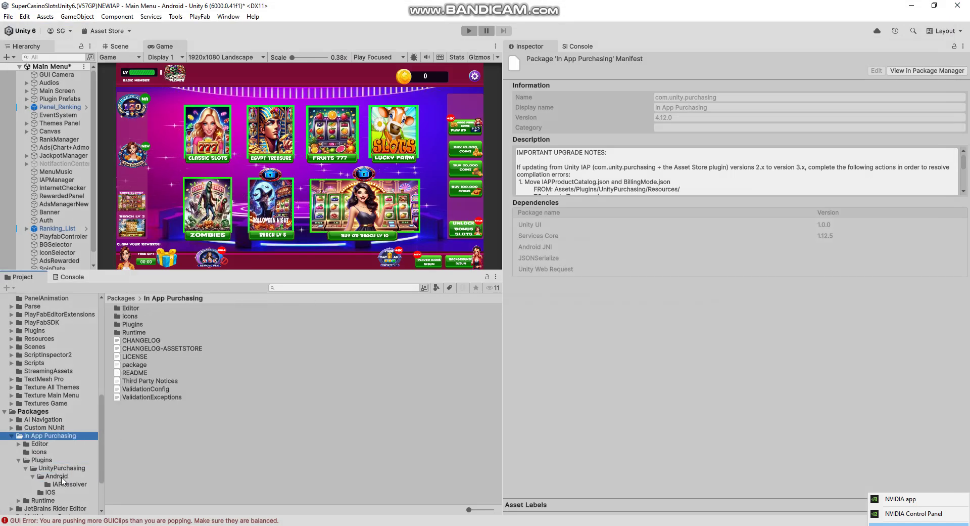
pyautogui.click(56, 475)
pyautogui.click(146, 310)
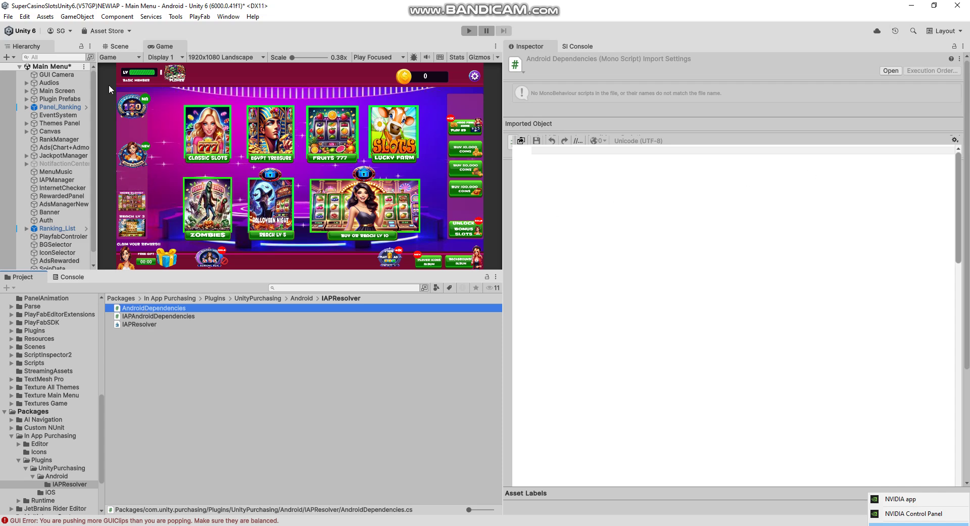
pyautogui.click(229, 17)
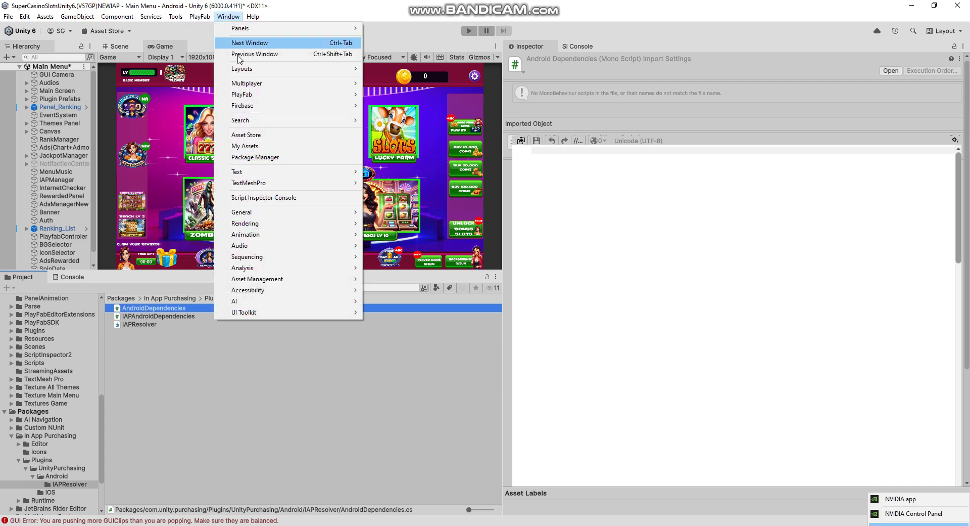
pyautogui.click(256, 157)
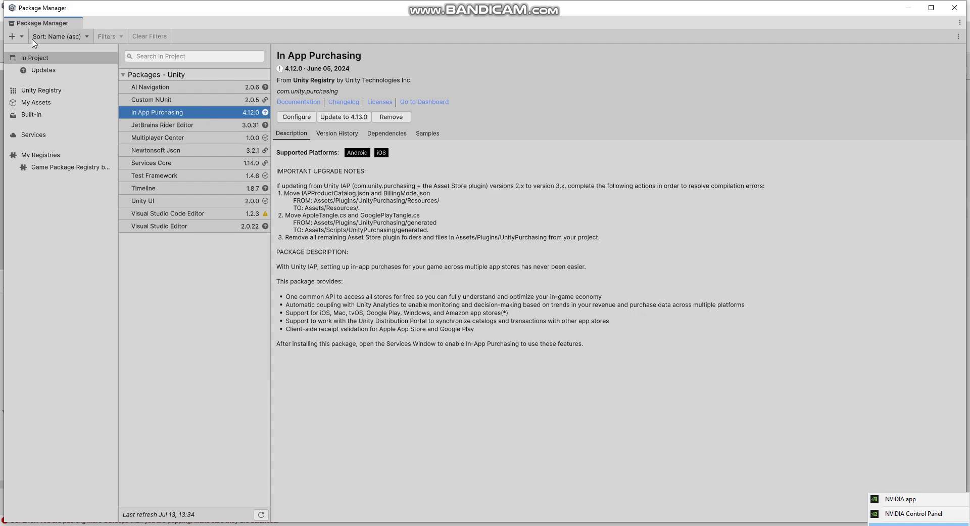
# Install package com.unity.purchasing at version 4.13.0 by name in the Package Manager
pyautogui.click(22, 37)
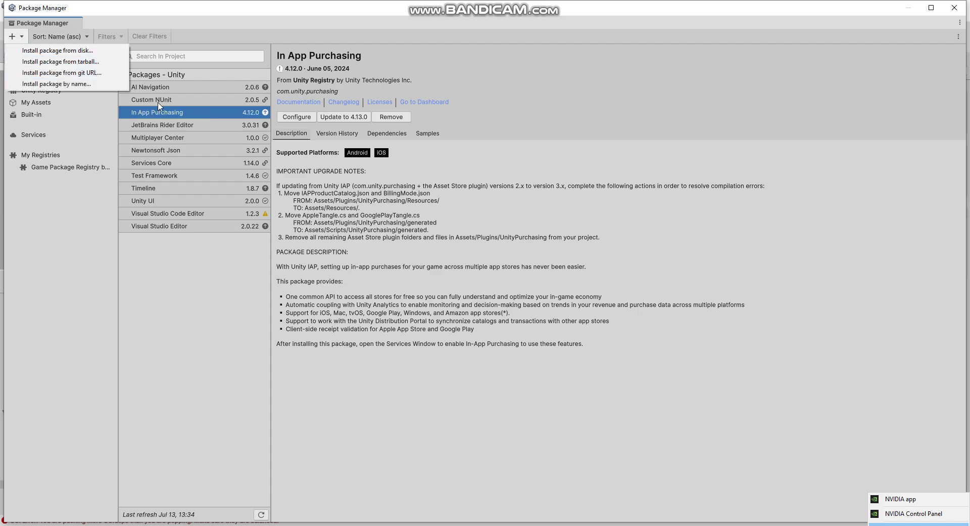
pyautogui.click(79, 84)
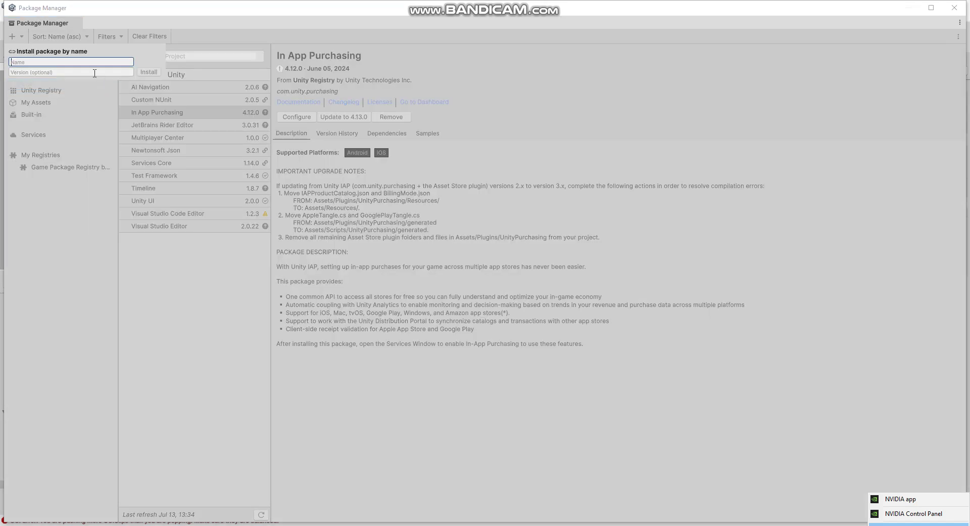
pyautogui.write('com.unity.purchasing')
pyautogui.click(51, 71)
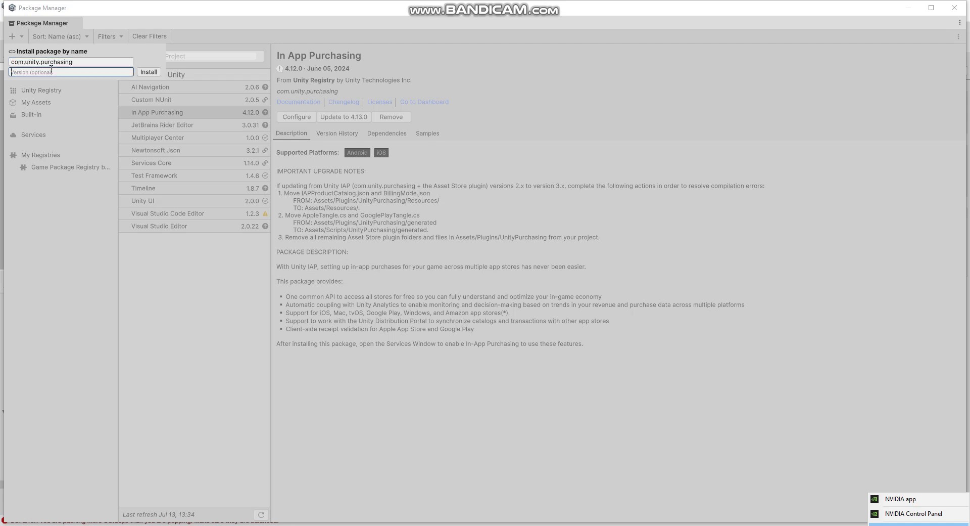
pyautogui.write('4.13.0')
pyautogui.moveTo(32, 72); pyautogui.dragTo(11, 72)
pyautogui.click(45, 73)
pyautogui.moveTo(10, 73); pyautogui.dragTo(7, 72)
pyautogui.click(18, 72)
pyautogui.click(142, 72)
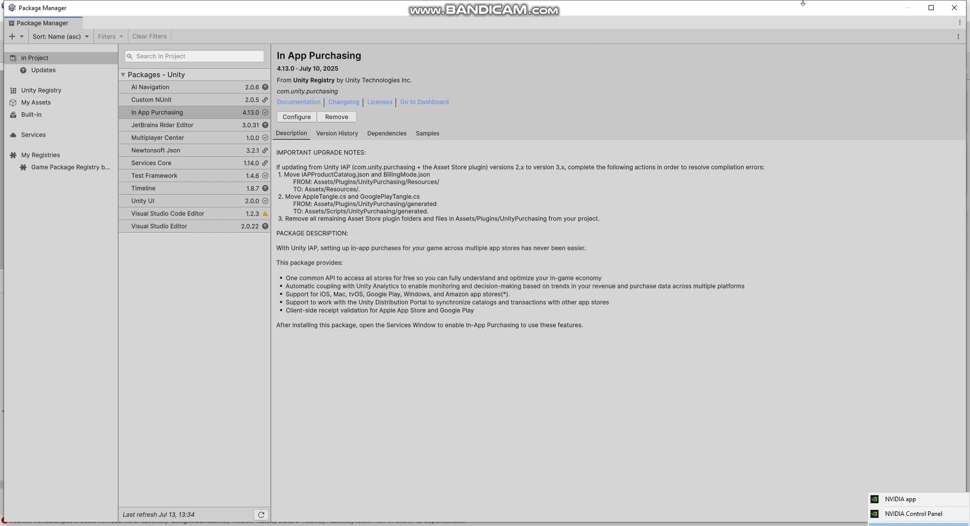
# Clear the Console and run External Dependency Manager's Android Force Resolve until it succeeds
pyautogui.click(955, 7)
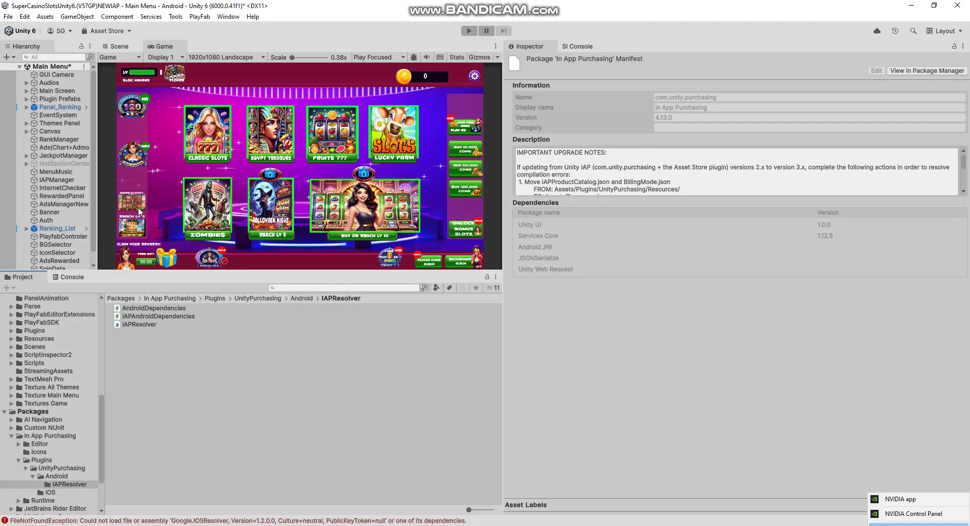
pyautogui.click(69, 276)
pyautogui.click(14, 287)
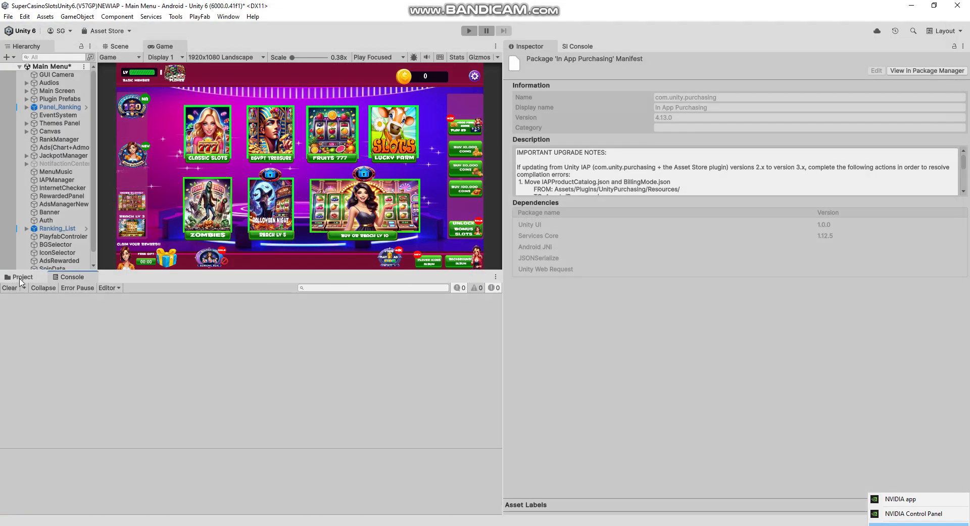
pyautogui.click(45, 16)
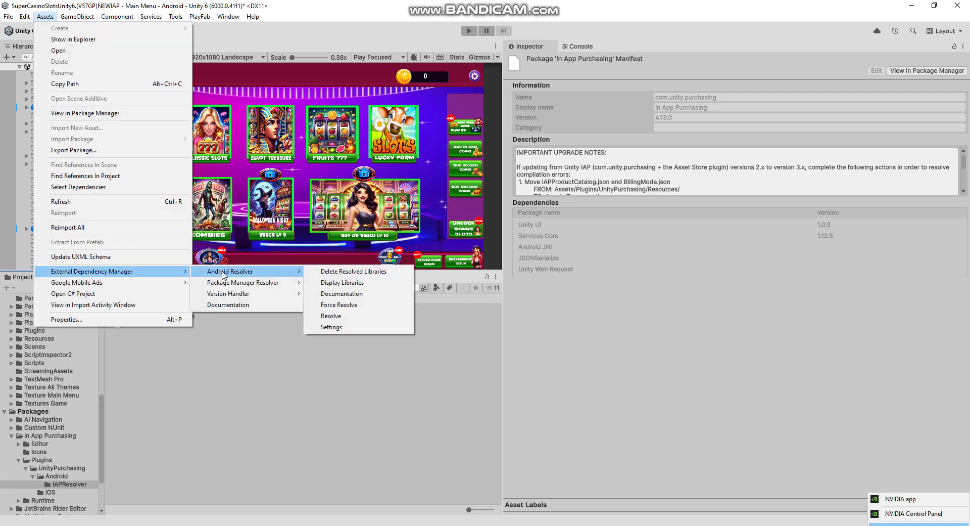
pyautogui.moveTo(230, 271)
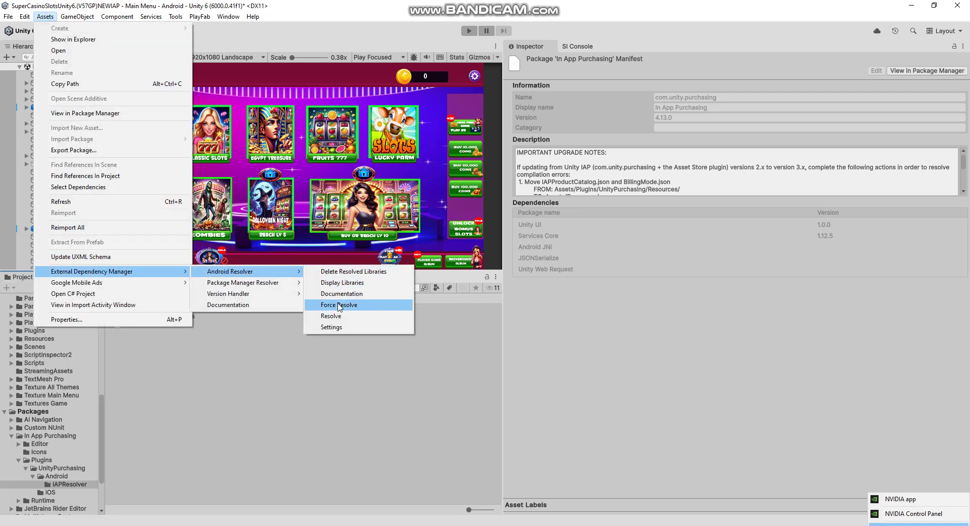
pyautogui.click(339, 304)
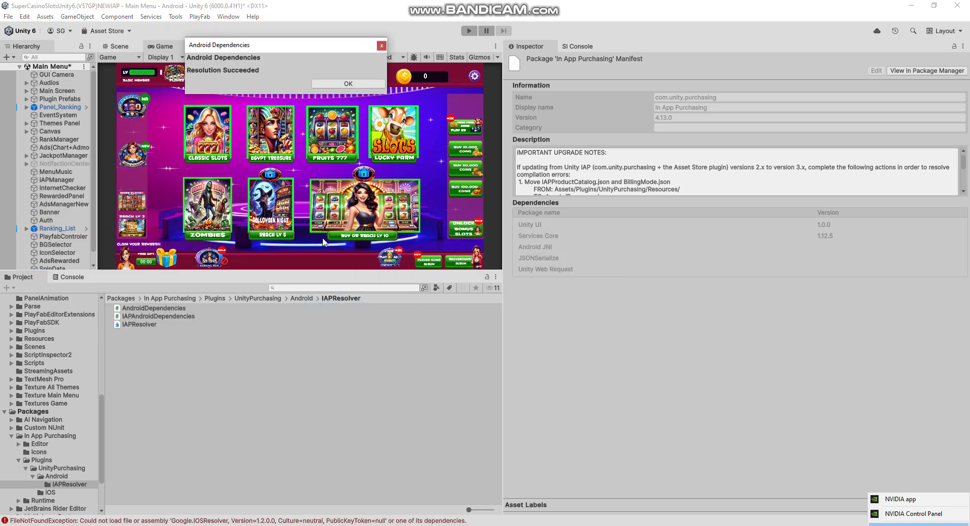
pyautogui.click(325, 85)
# Browse In App Purchasing > Plugins > UnityPurchasing > Android > IAPResolver and select AndroidDependencies
pyautogui.click(34, 411)
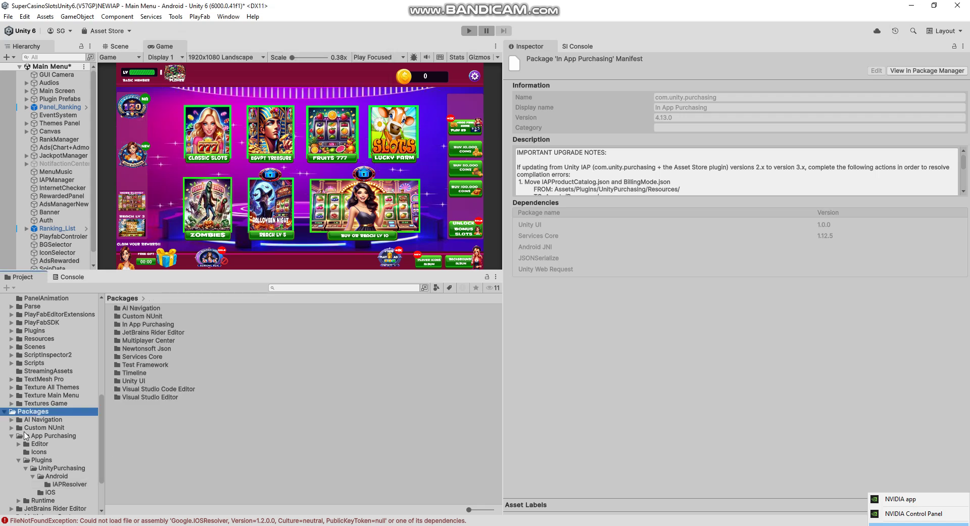
pyautogui.click(38, 427)
pyautogui.scroll(2, 38, 427)
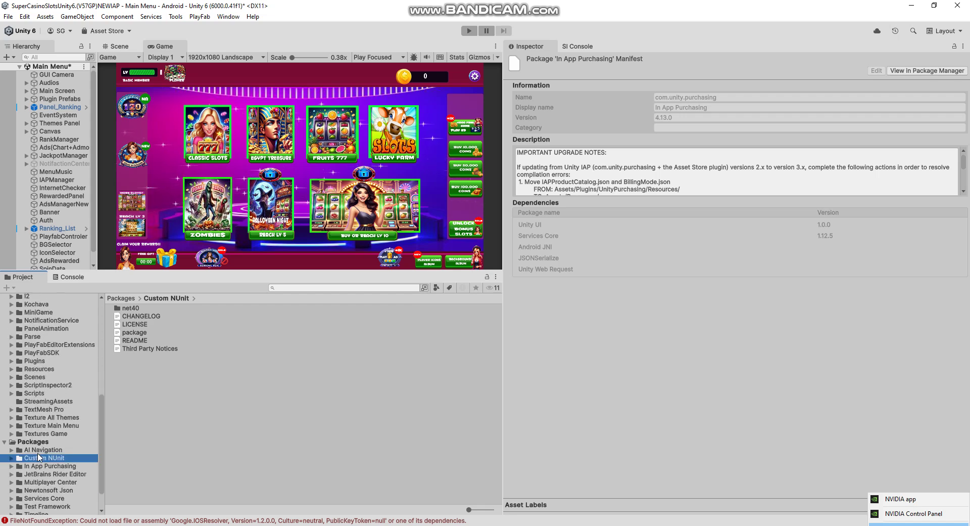
pyautogui.press('Down')
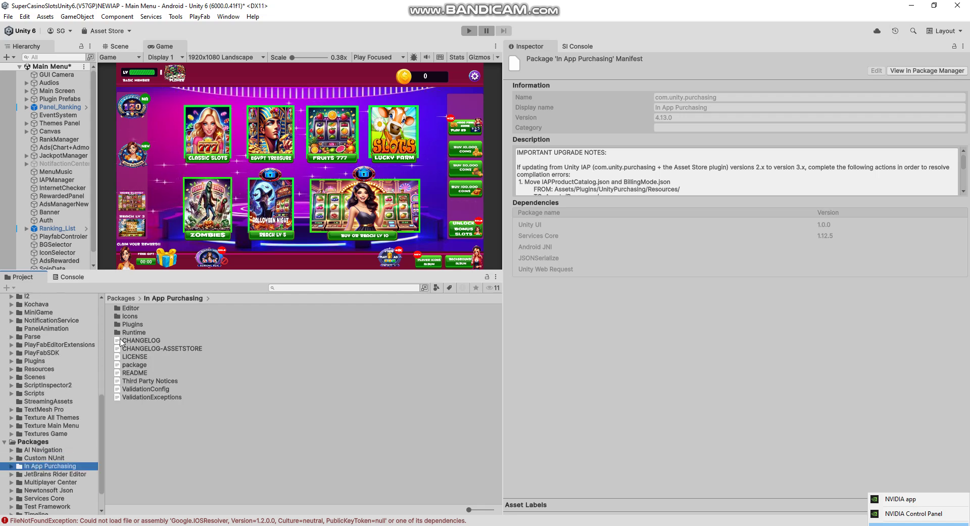
pyautogui.doubleClick(123, 325)
pyautogui.doubleClick(128, 310)
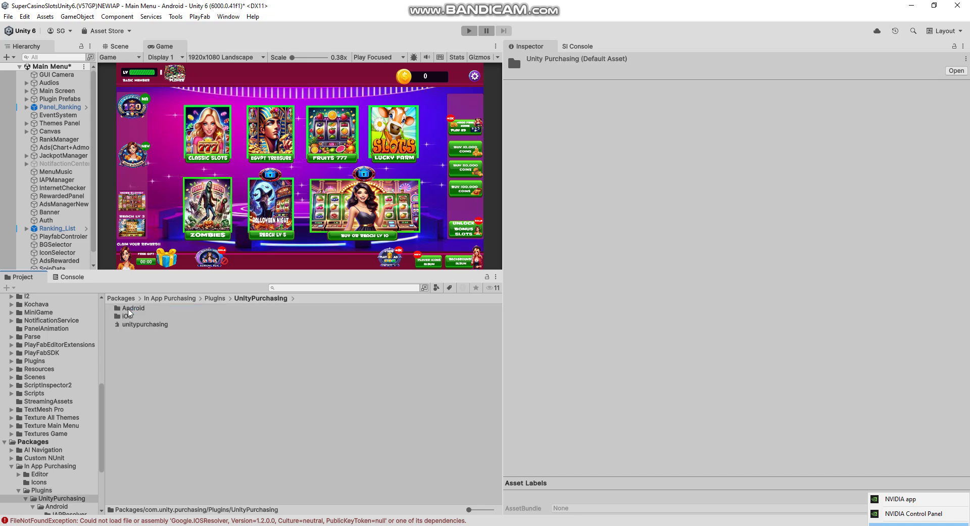
pyautogui.click(128, 310)
pyautogui.doubleClick(128, 310)
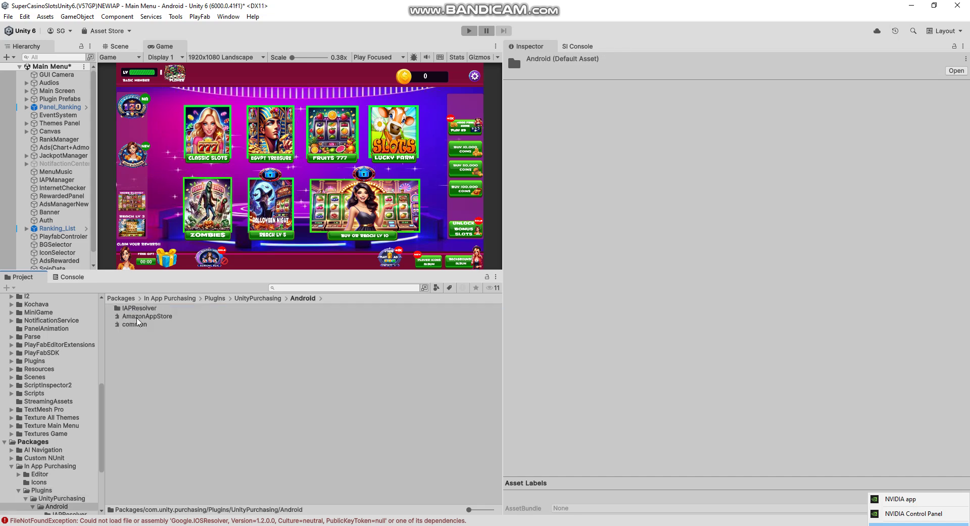
pyautogui.click(138, 318)
pyautogui.doubleClick(138, 309)
pyautogui.click(146, 308)
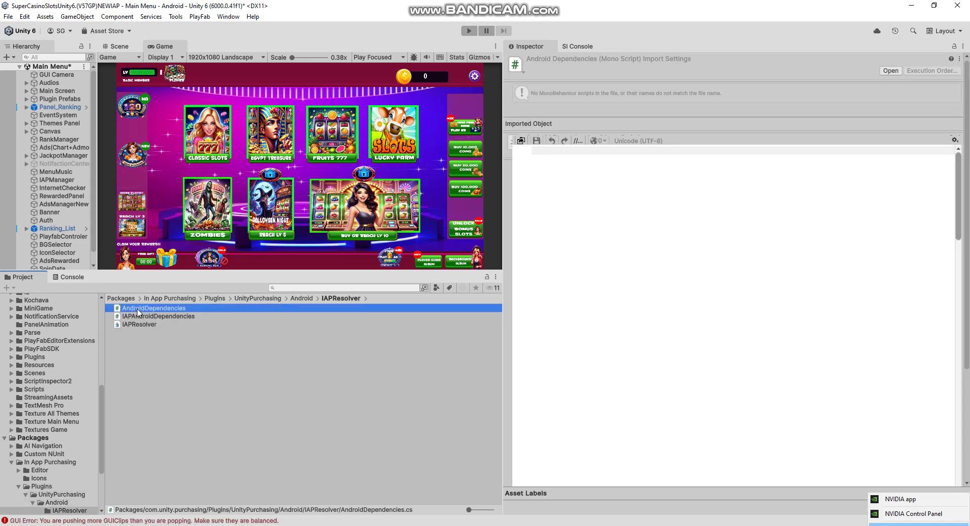
# Read through AndroidDependencies.cs in Visual Studio
pyautogui.doubleClick(167, 309)
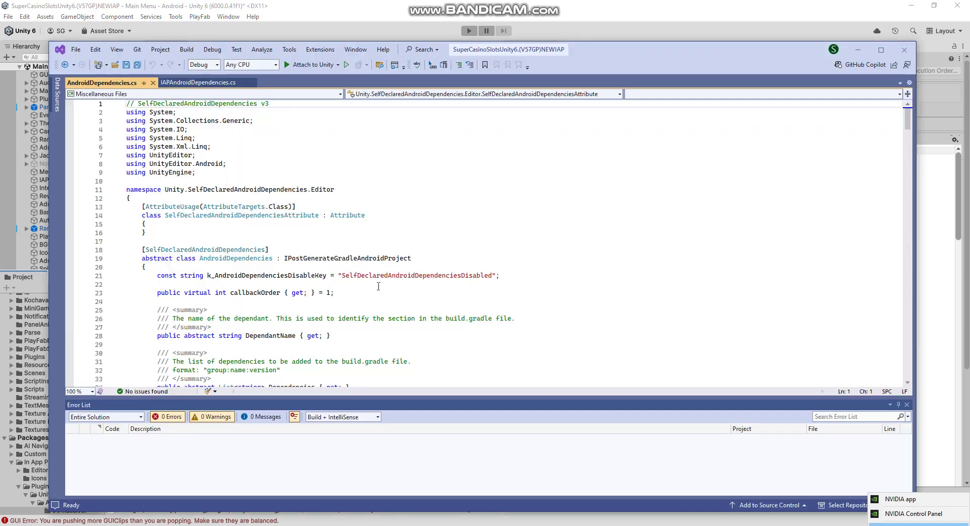
pyautogui.scroll(-4, 378, 286)
pyautogui.scroll(-2, 379, 286)
pyautogui.scroll(-2, 379, 286)
pyautogui.scroll(-5, 378, 286)
pyautogui.scroll(-5, 379, 286)
pyautogui.scroll(12, 379, 286)
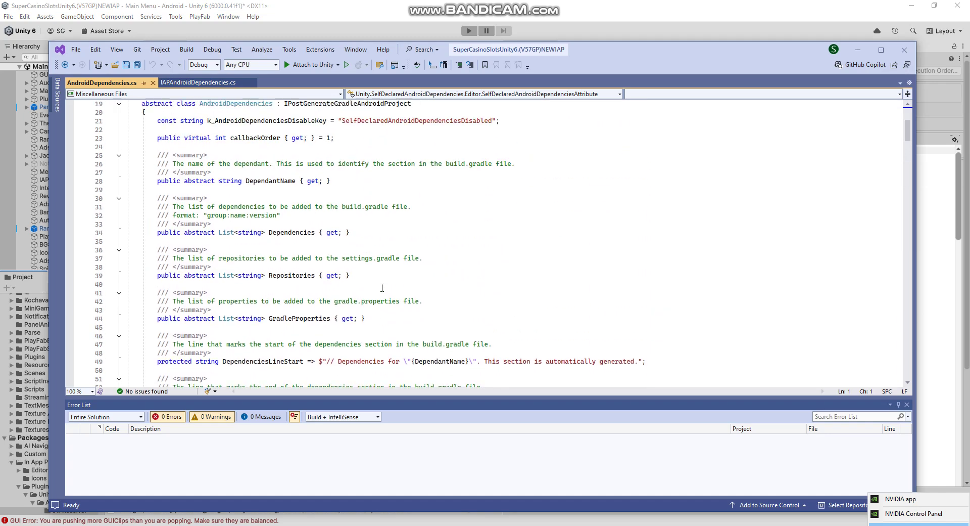
pyautogui.scroll(4, 380, 286)
pyautogui.scroll(-4, 382, 287)
pyautogui.scroll(-8, 383, 287)
pyautogui.scroll(-9, 384, 287)
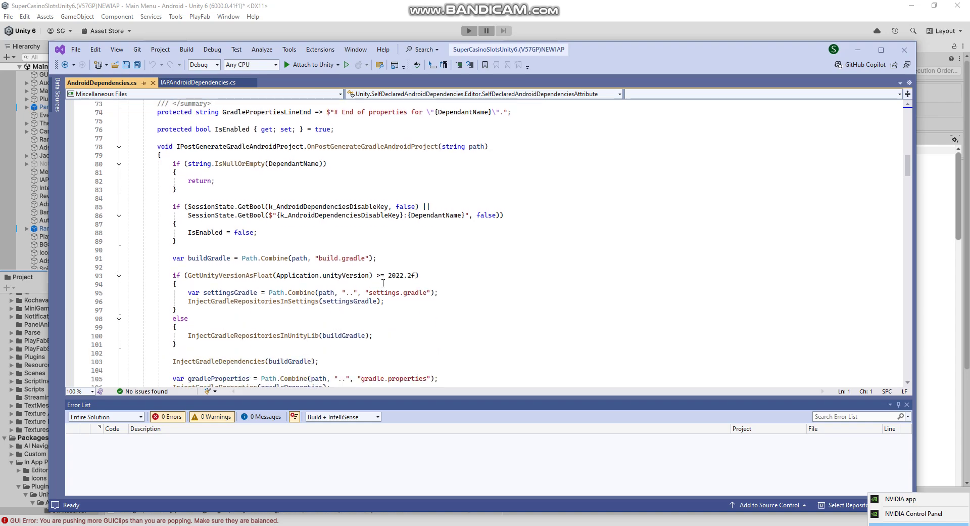
pyautogui.scroll(-13, 386, 287)
pyautogui.scroll(-8, 432, 265)
pyautogui.scroll(-7, 432, 265)
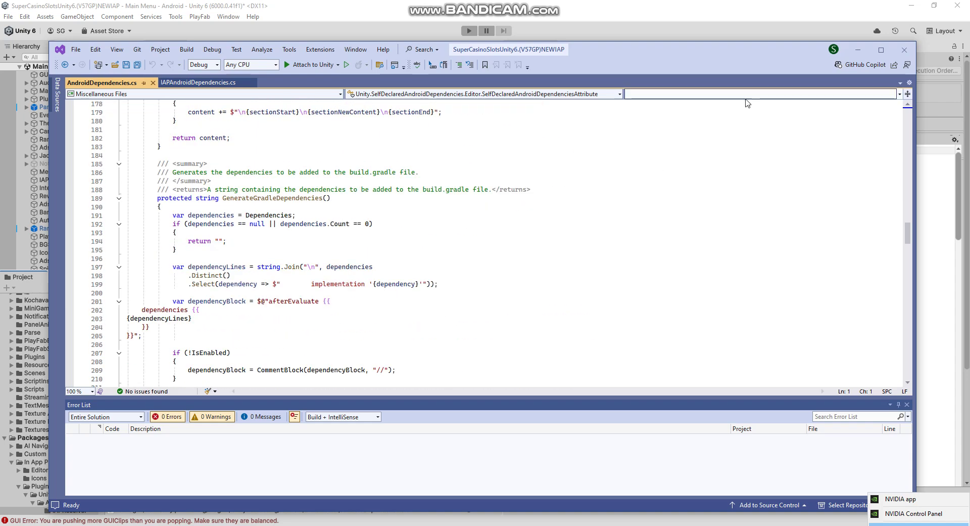
pyautogui.click(858, 49)
# Inspect IAPAndroidDependencies.cs, highlighting the billing library 7.1.1 dependency on line 13
pyautogui.click(127, 316)
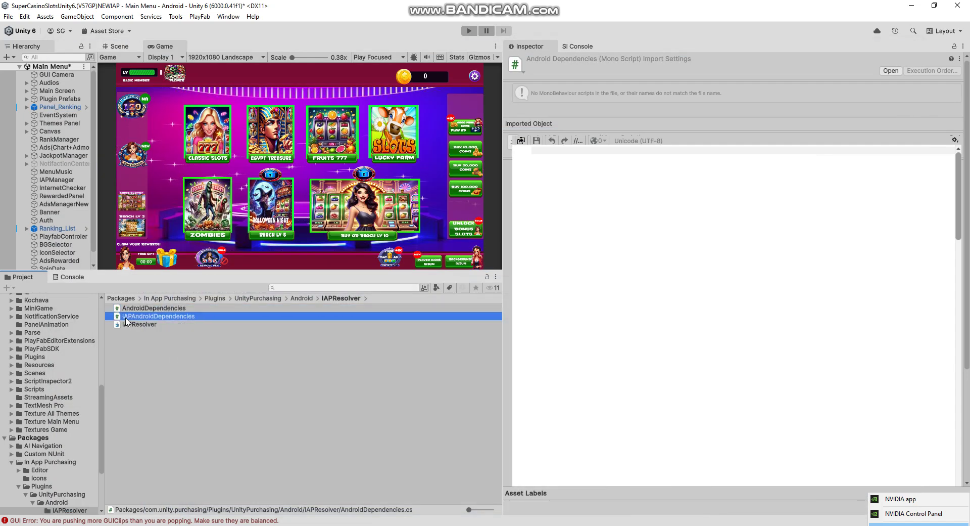
pyautogui.doubleClick(126, 316)
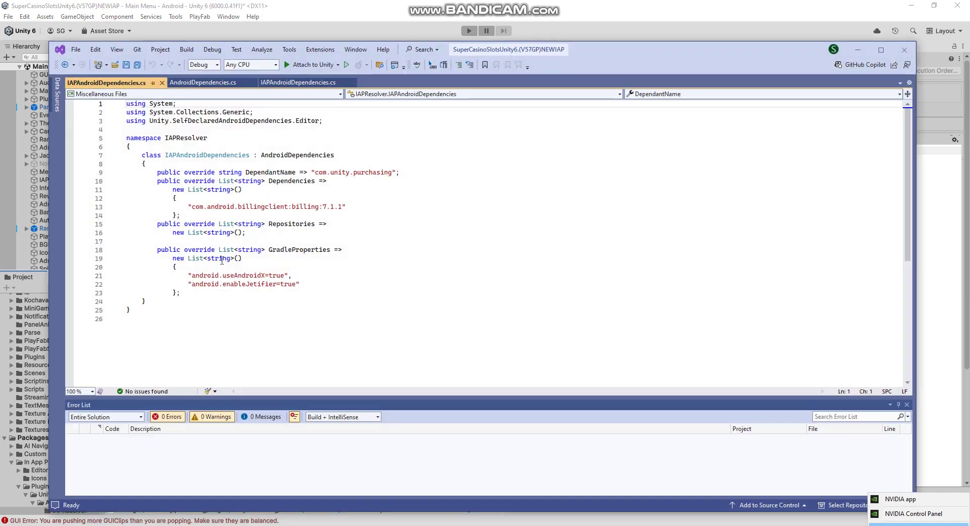
pyautogui.moveTo(590, 60); pyautogui.dragTo(723, 64)
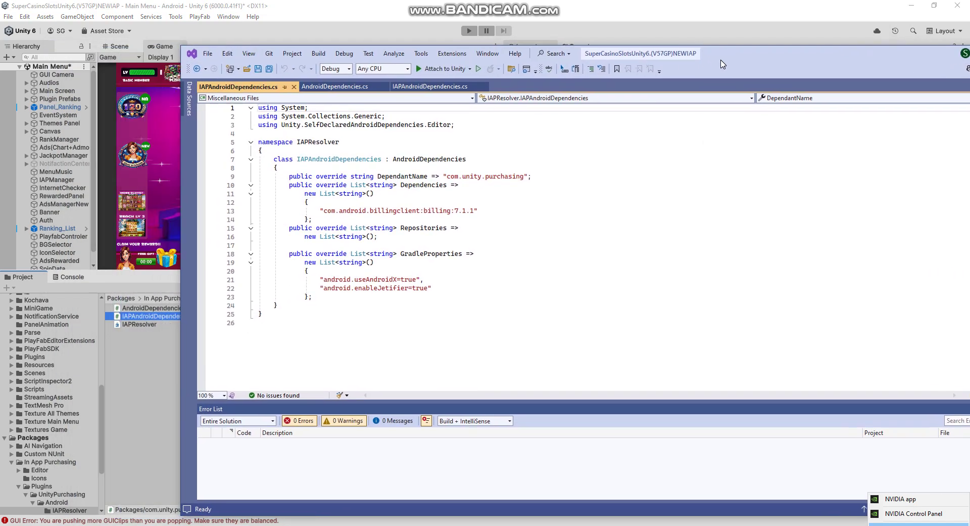
pyautogui.click(463, 211)
pyautogui.moveTo(477, 211); pyautogui.dragTo(315, 214)
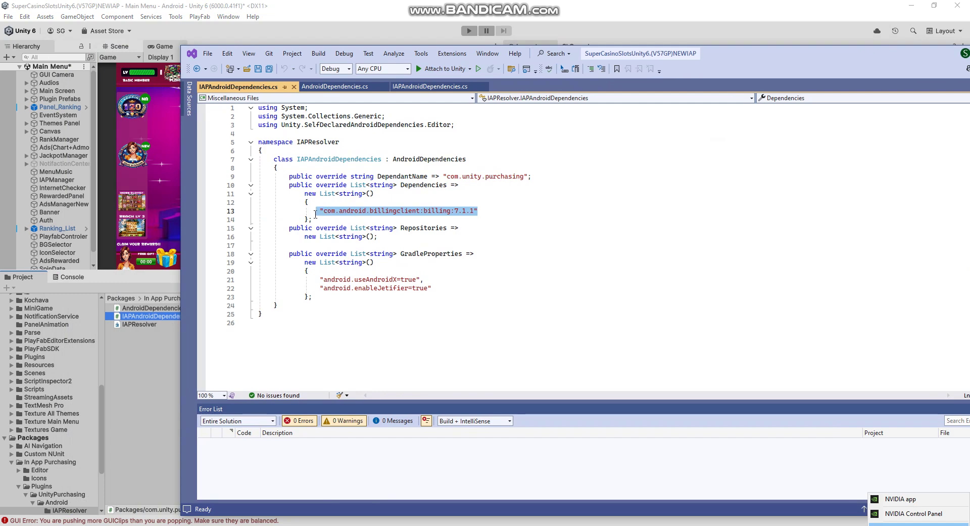
pyautogui.click(121, 374)
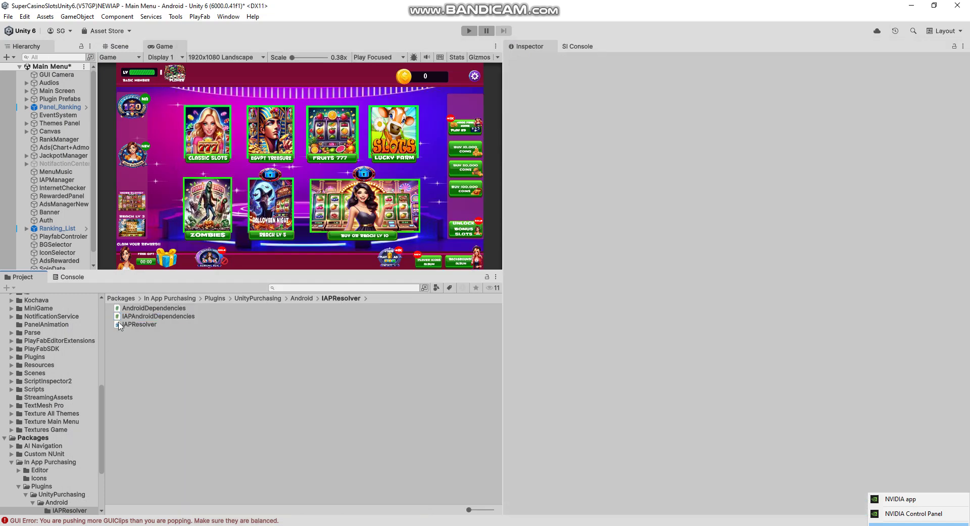
pyautogui.click(124, 316)
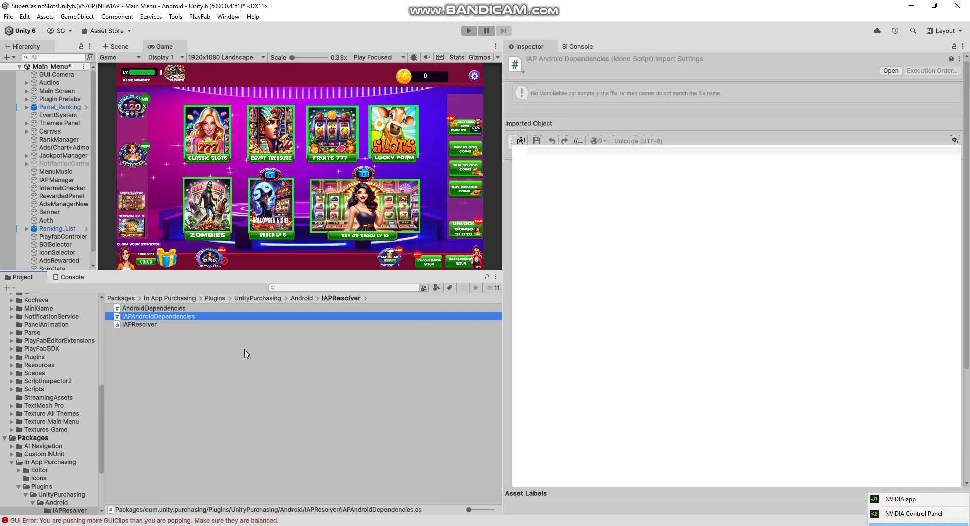
pyautogui.doubleClick(134, 317)
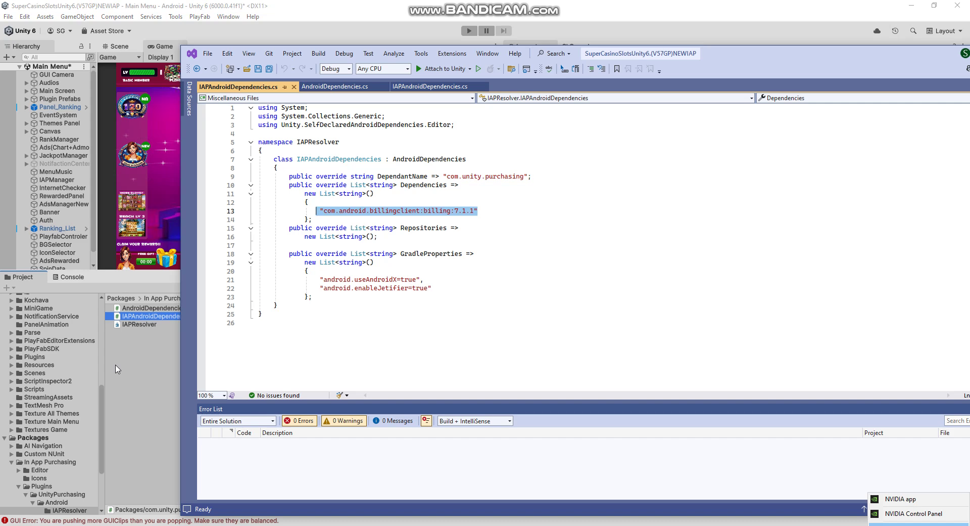
# Reveal the project's root folder in File Explorer from the Assets folder
pyautogui.click(134, 354)
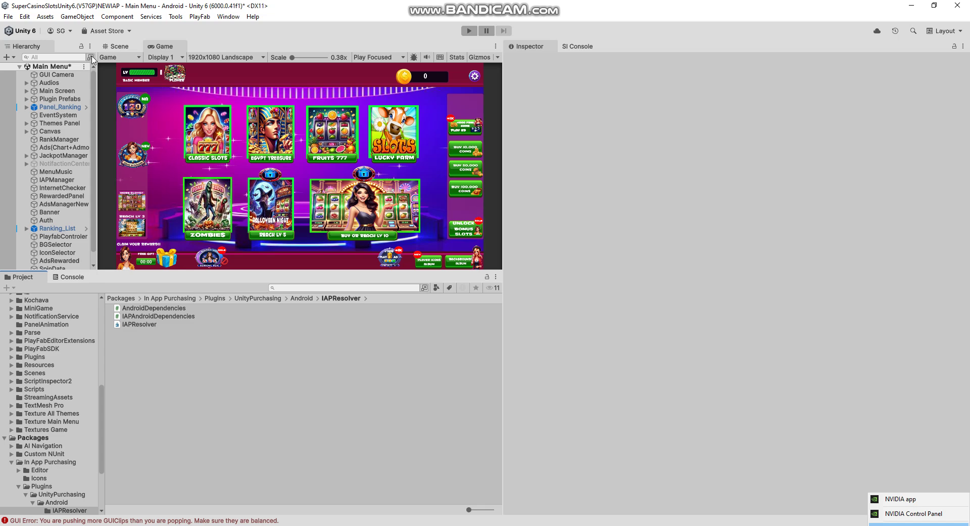
pyautogui.scroll(10, 85, 339)
pyautogui.scroll(5, 60, 364)
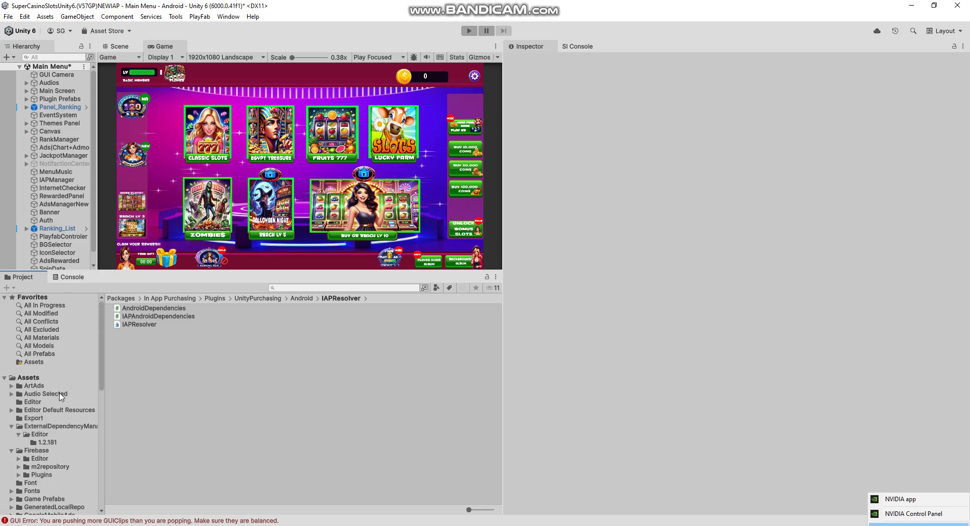
pyautogui.click(35, 379)
pyautogui.rightClick(34, 379)
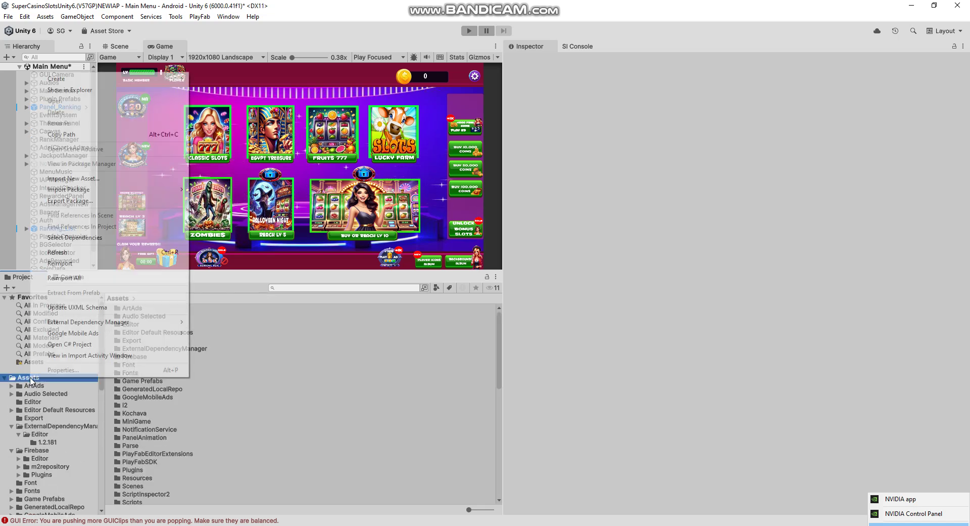
pyautogui.moveTo(56, 79)
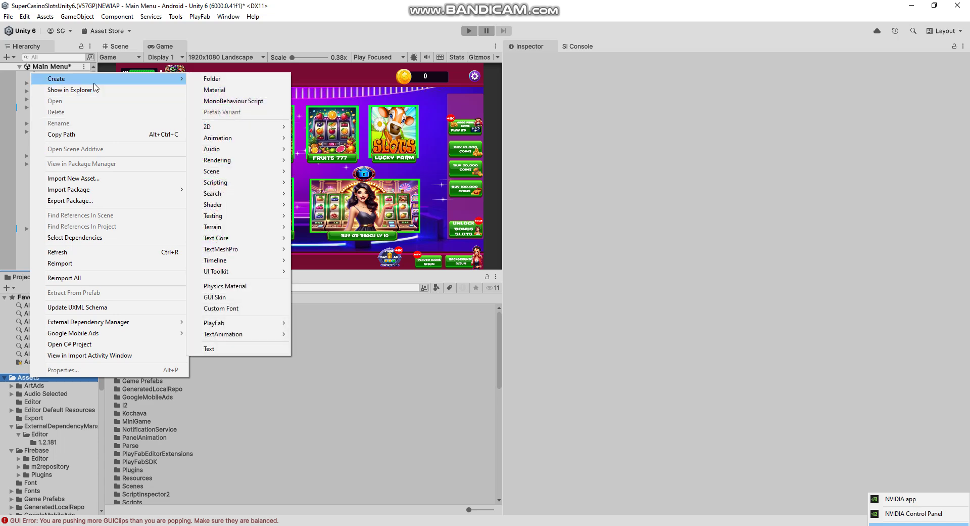
pyautogui.click(95, 90)
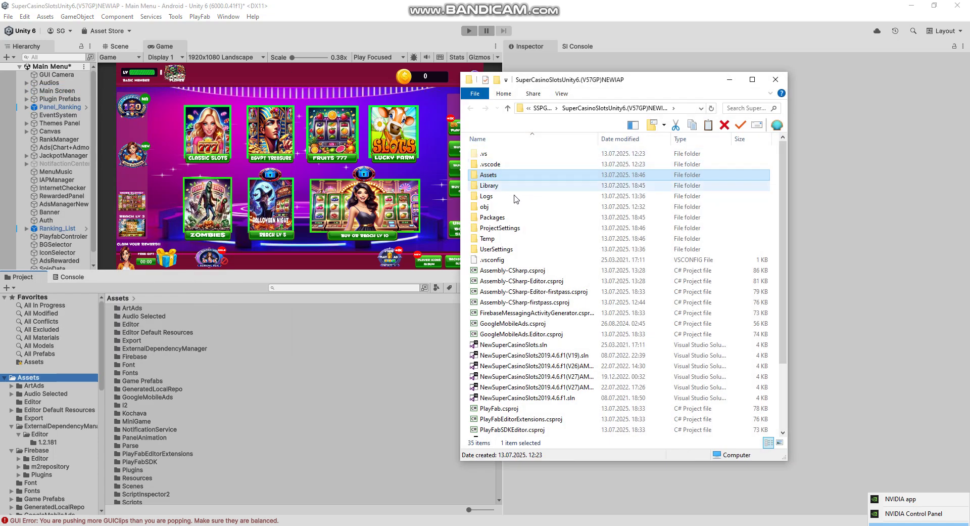
# Confirm manifest.json lists com.unity.purchasing 4.13.0, close Notepad, and reopen the project folder
pyautogui.doubleClick(503, 217)
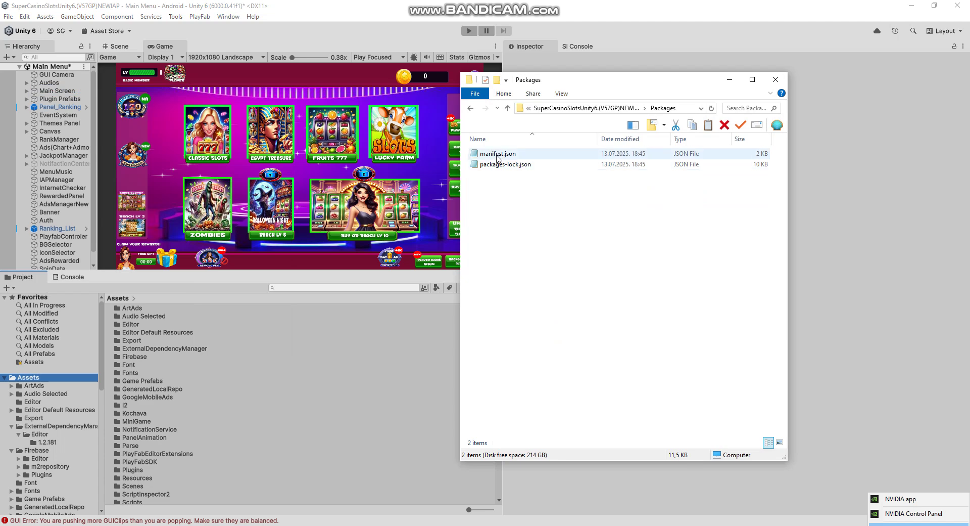
pyautogui.doubleClick(498, 155)
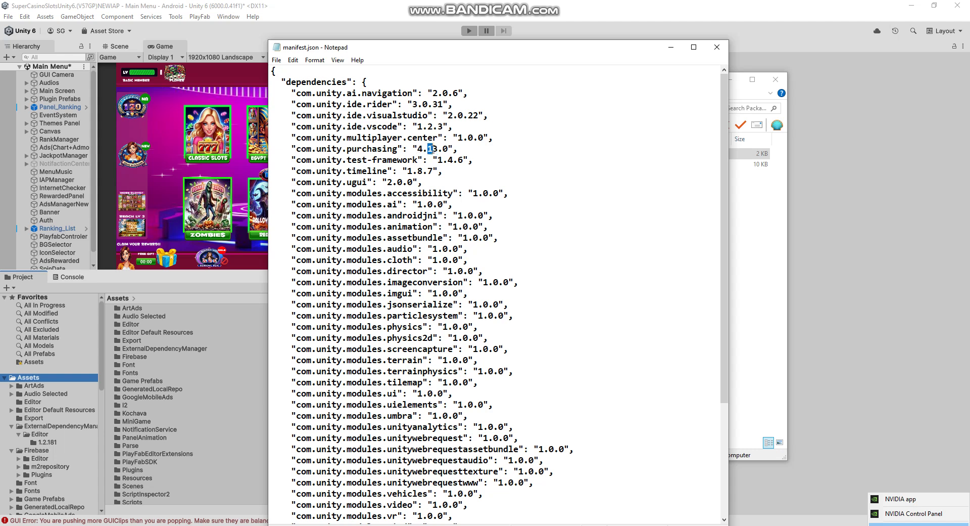
pyautogui.moveTo(293, 149); pyautogui.dragTo(467, 146)
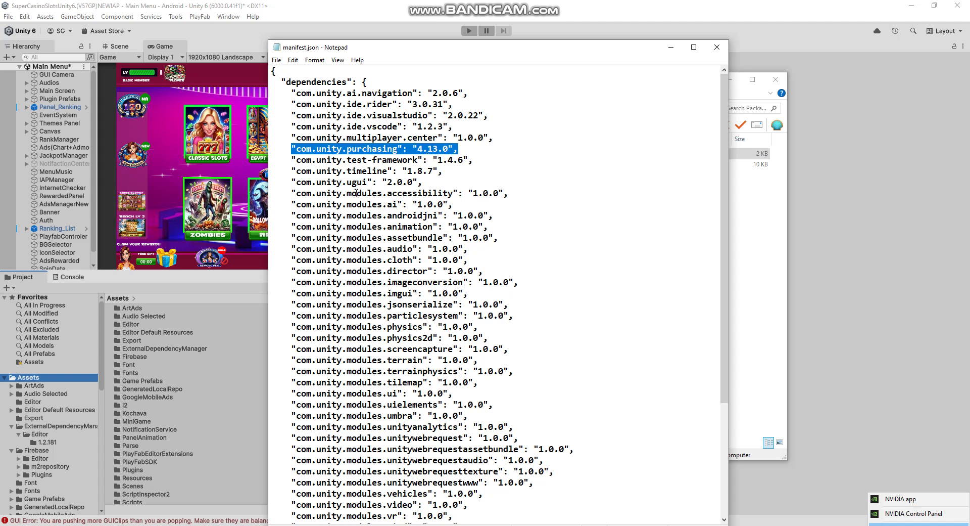
pyautogui.click(718, 47)
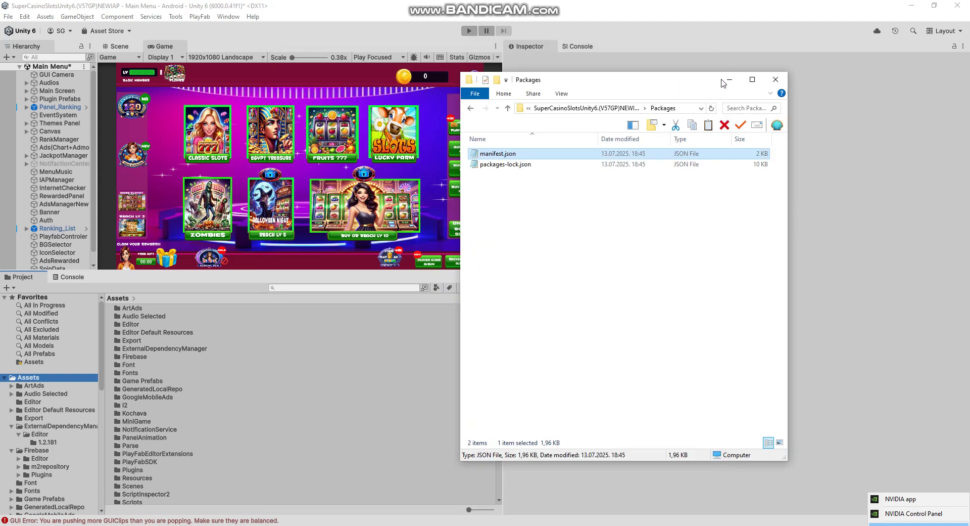
pyautogui.click(782, 79)
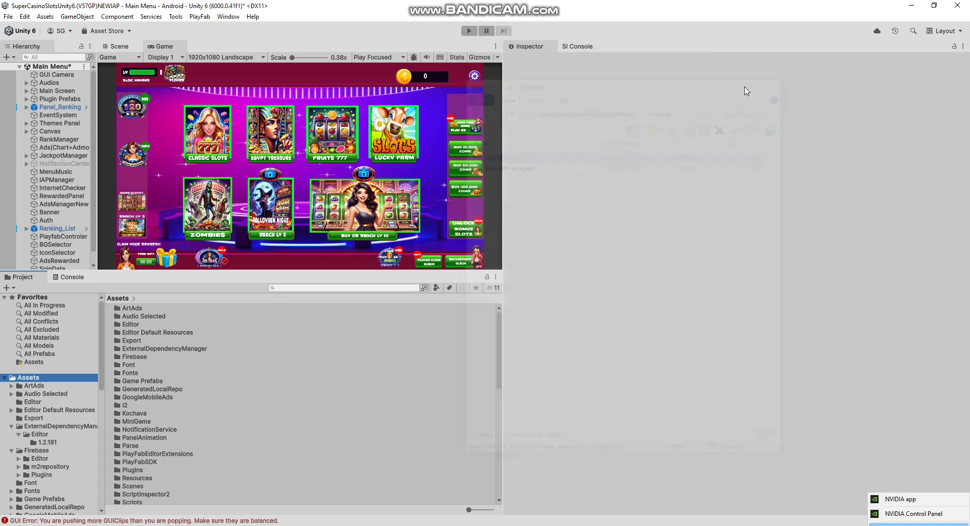
pyautogui.rightClick(26, 378)
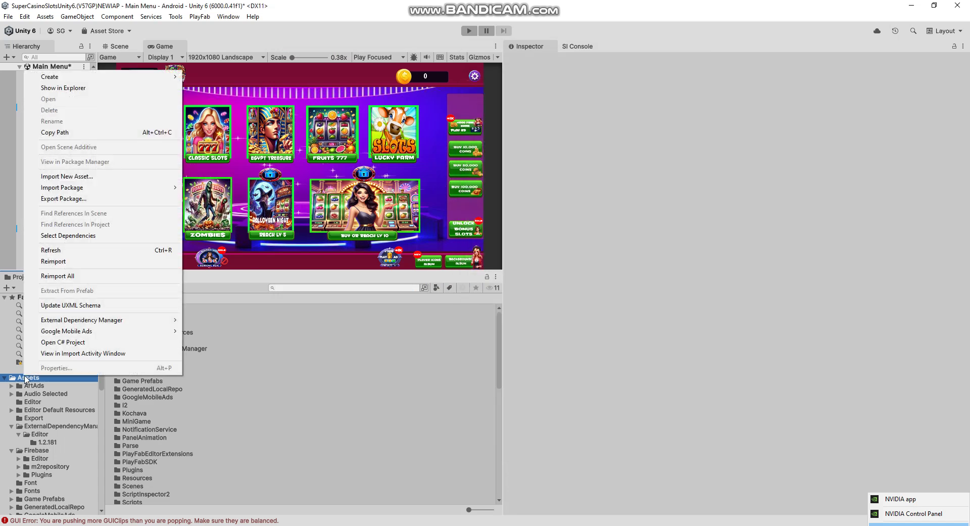
pyautogui.click(70, 89)
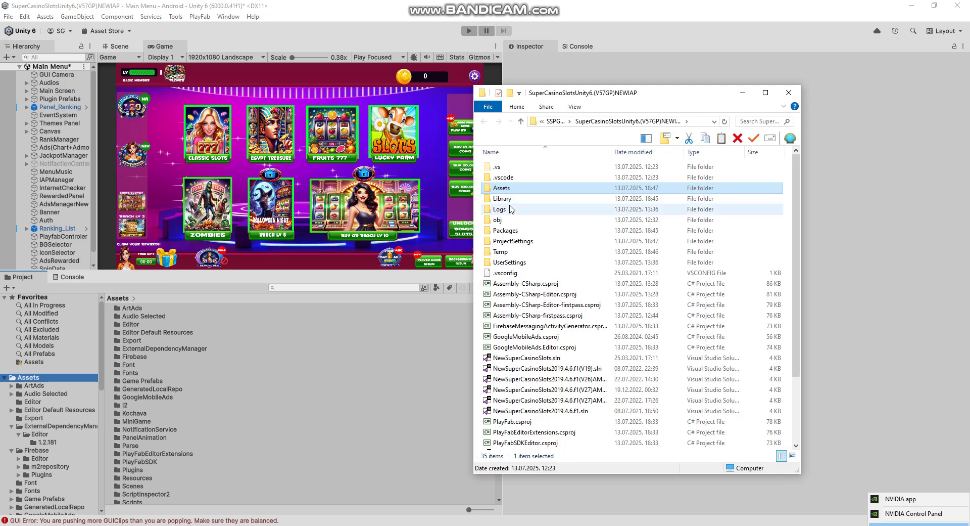
# Open Packages/manifest.json in Notepad and scroll through its dependencies
pyautogui.doubleClick(513, 231)
pyautogui.doubleClick(511, 166)
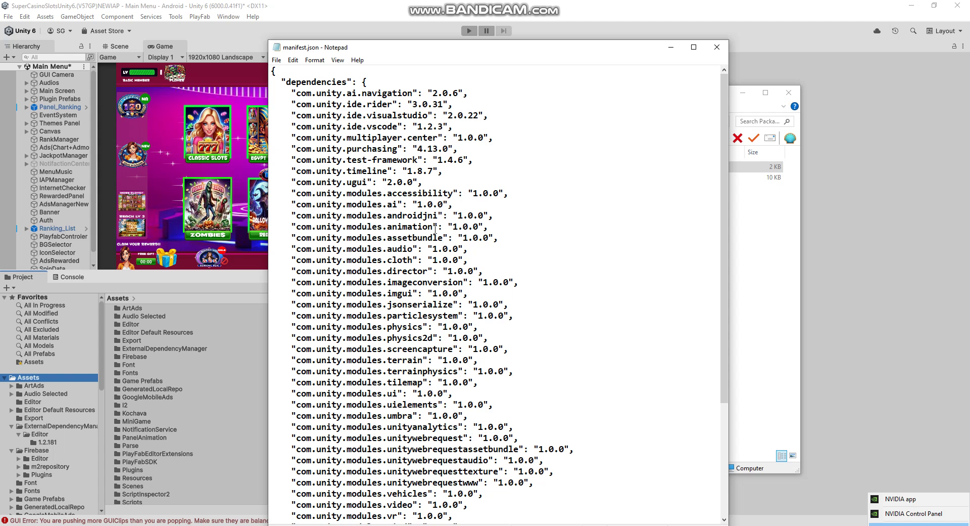
pyautogui.scroll(-2, 424, 203)
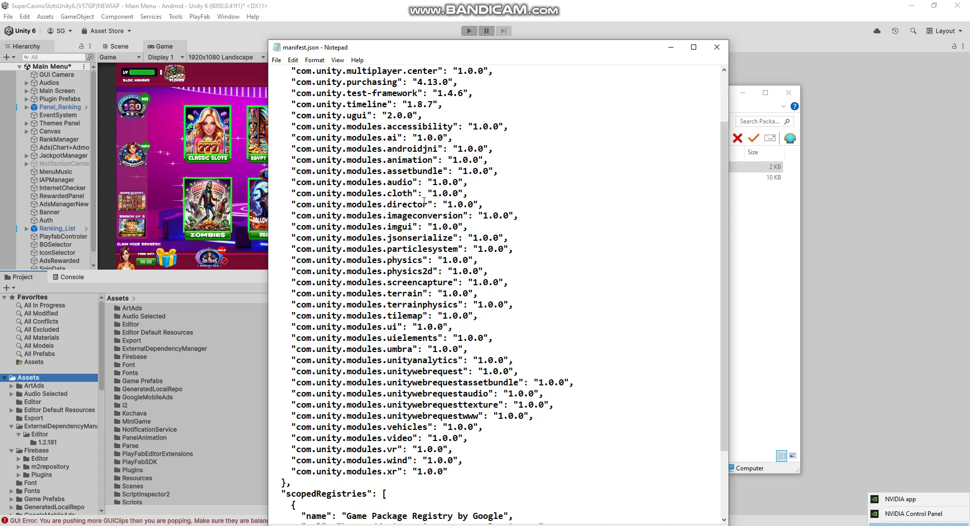
pyautogui.scroll(2, 424, 201)
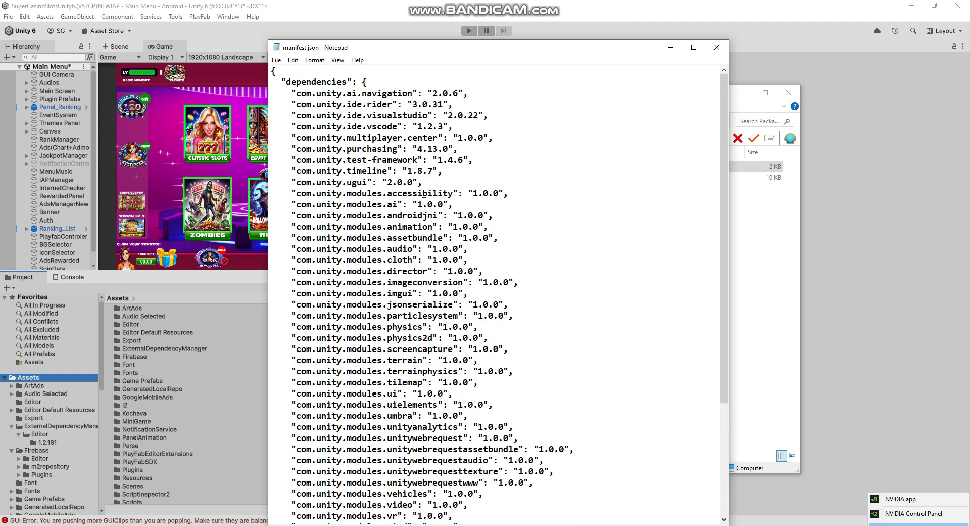
pyautogui.scroll(-5, 424, 202)
pyautogui.scroll(5, 424, 203)
# Retype the com.unity.purchasing version digit, save manifest.json, and close Notepad
pyautogui.moveTo(294, 149); pyautogui.dragTo(451, 148)
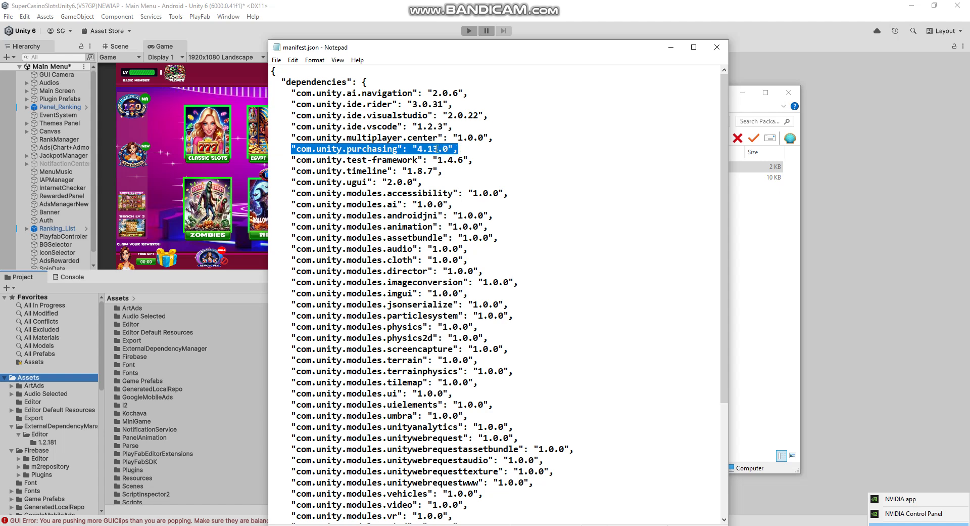
pyautogui.click(433, 149)
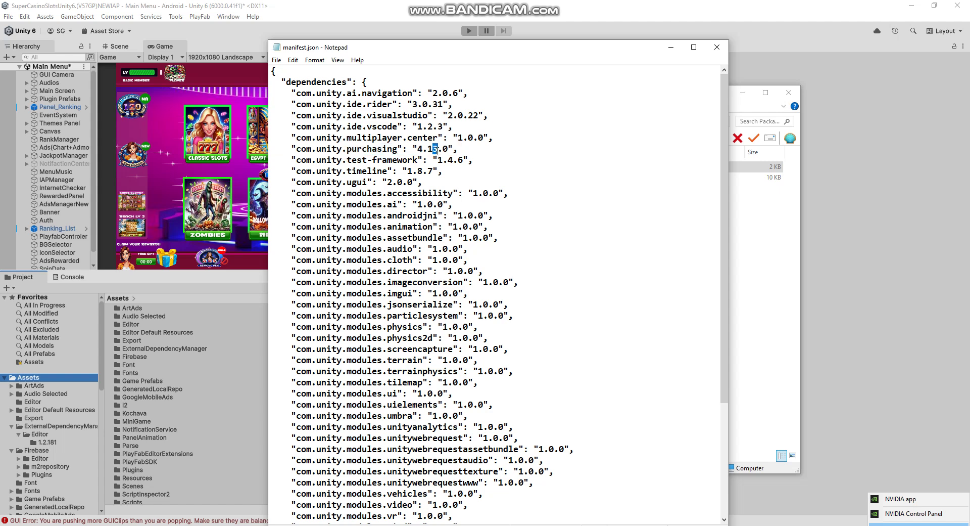
pyautogui.write('2')
pyautogui.click(277, 59)
pyautogui.click(293, 104)
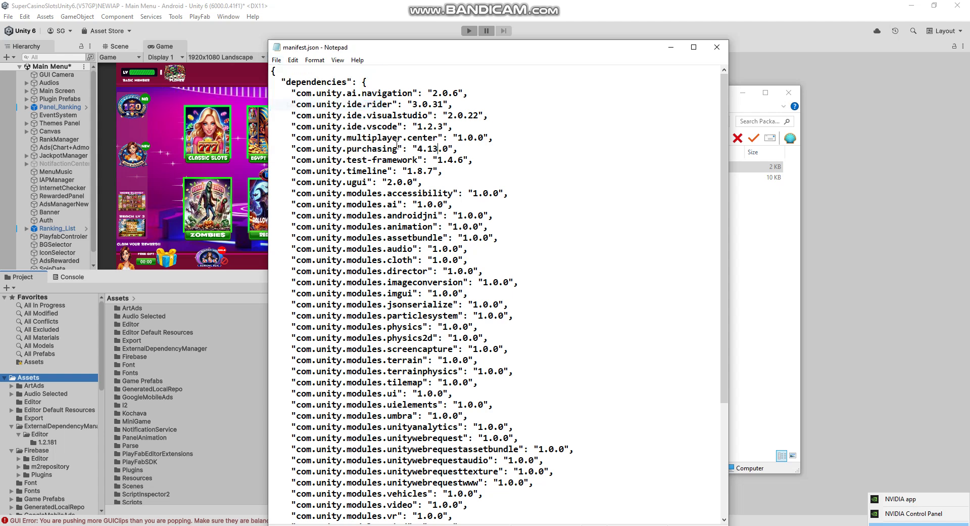
pyautogui.click(858, 207)
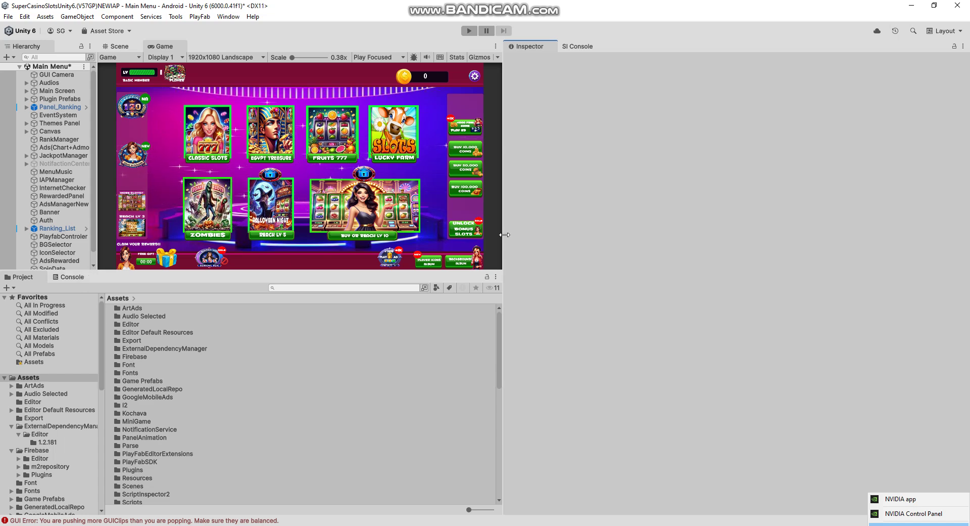
# Open the Android Player Settings from File > Build Profiles
pyautogui.moveTo(505, 234); pyautogui.dragTo(551, 235)
pyautogui.click(8, 16)
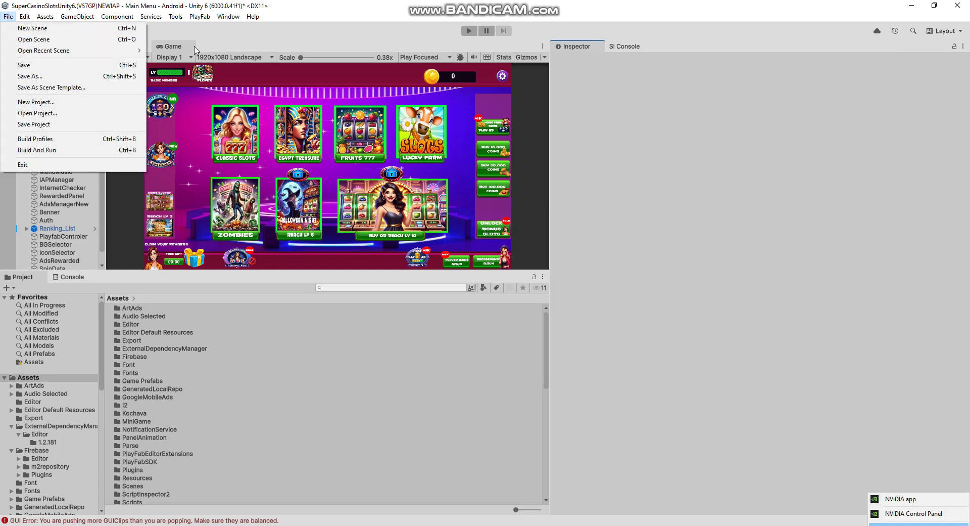
pyautogui.click(207, 36)
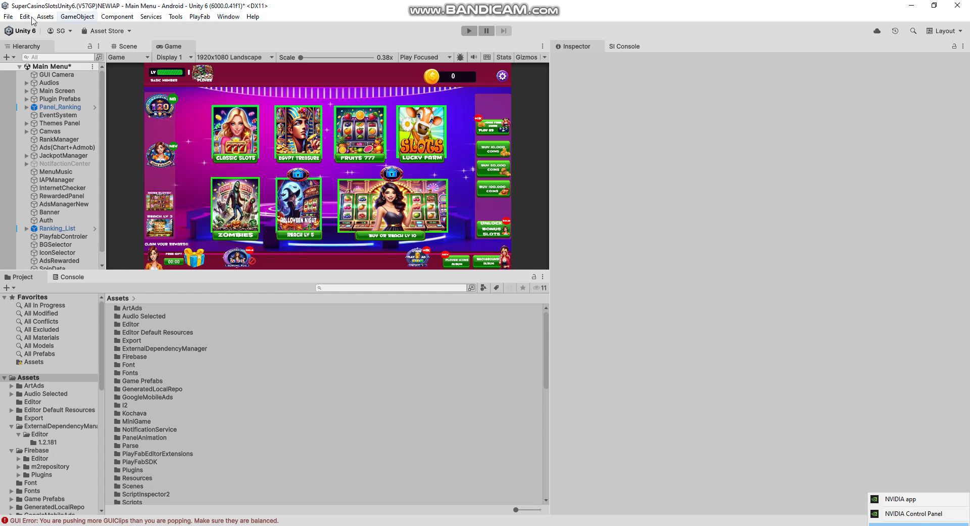
pyautogui.click(8, 17)
pyautogui.click(36, 139)
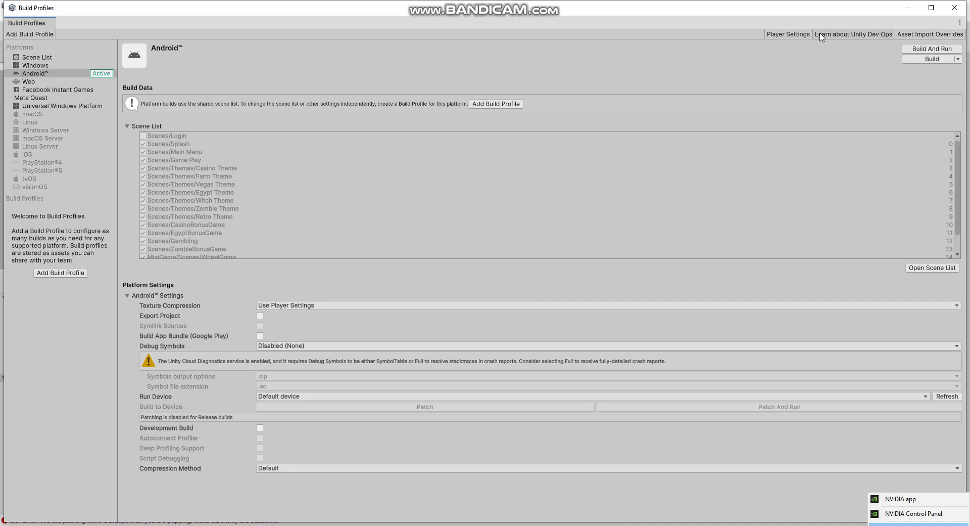
pyautogui.click(800, 35)
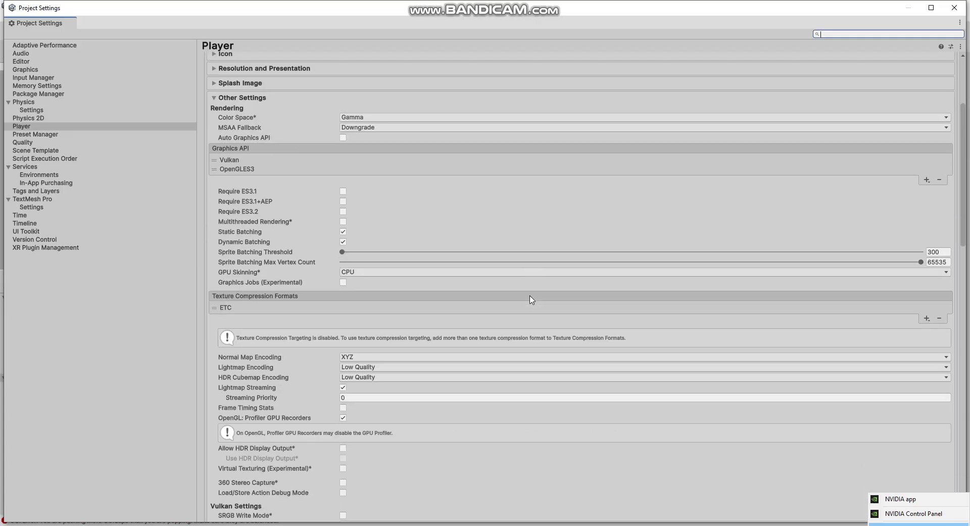
# Set Target API Level to Android 15.0 (API level 35)
pyautogui.scroll(-7, 532, 300)
pyautogui.scroll(-3, 531, 300)
pyautogui.scroll(-5, 532, 300)
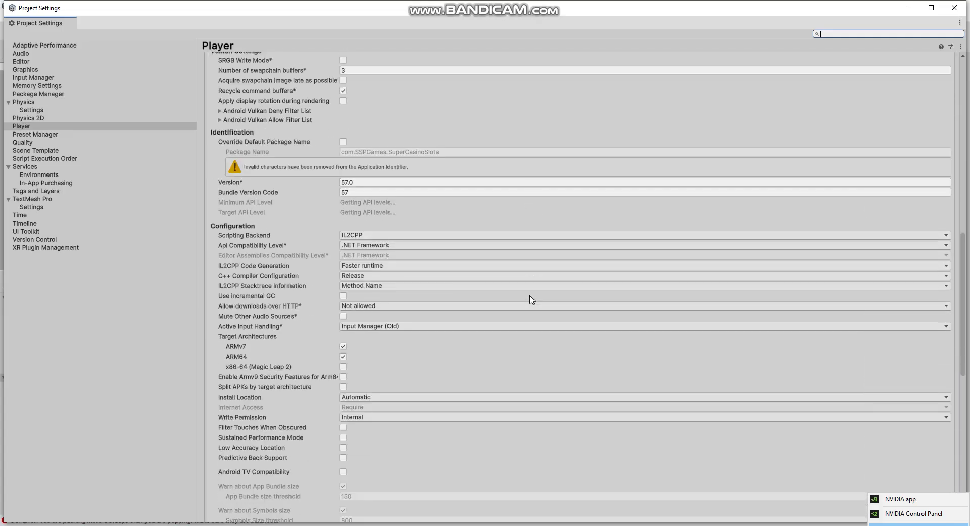
pyautogui.scroll(-2, 532, 300)
pyautogui.scroll(-4, 532, 300)
pyautogui.scroll(3, 532, 299)
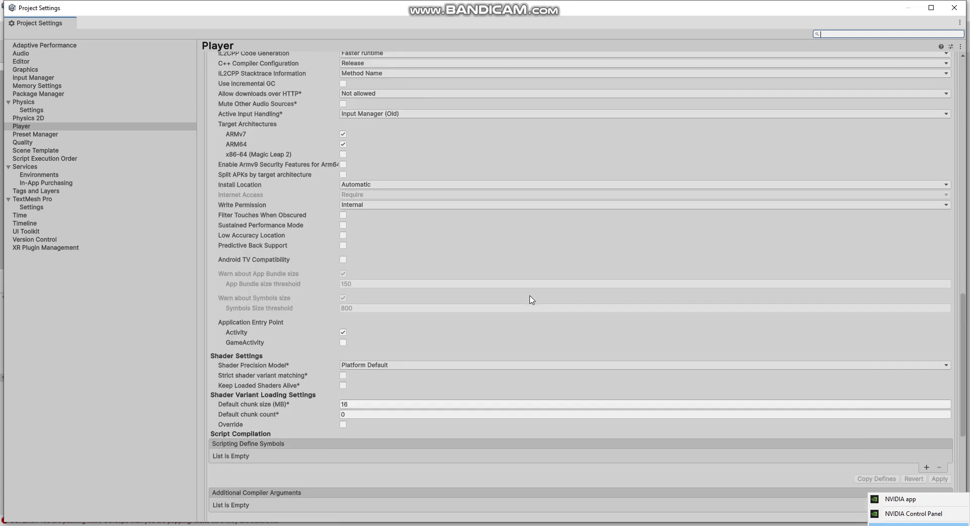
pyautogui.scroll(4, 532, 300)
pyautogui.click(378, 213)
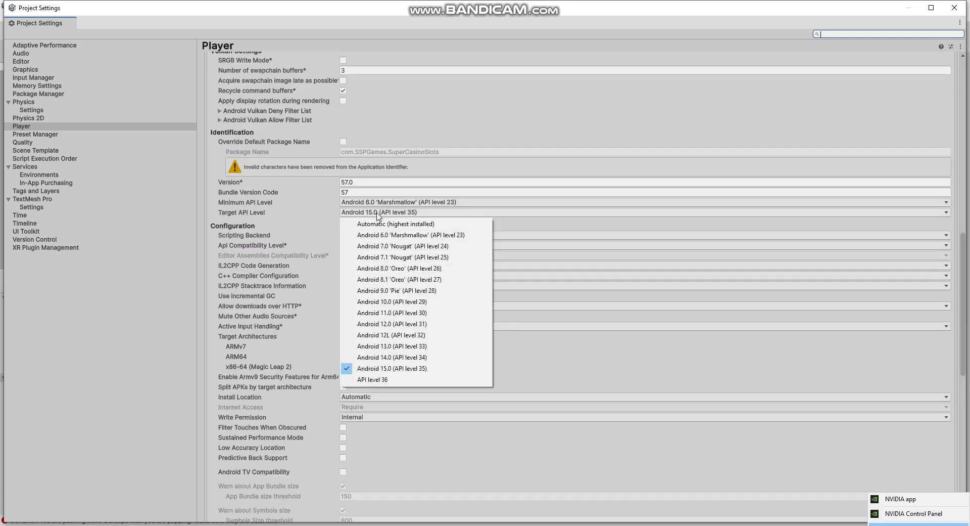
pyautogui.click(394, 371)
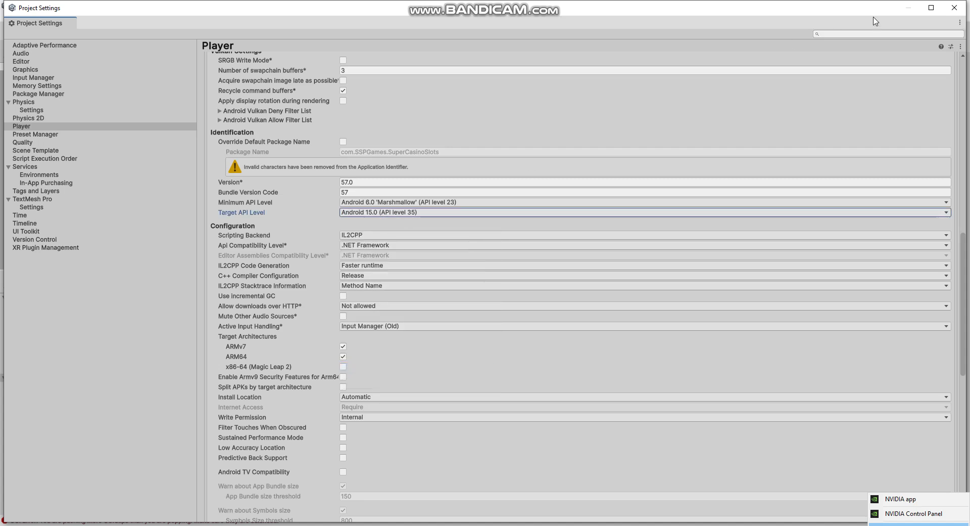
# Build SuperSlotsA15Test.apk to the Desktop, overwriting it, saving Main Menu and accepting the mainTemplate.gradle fix
pyautogui.click(955, 7)
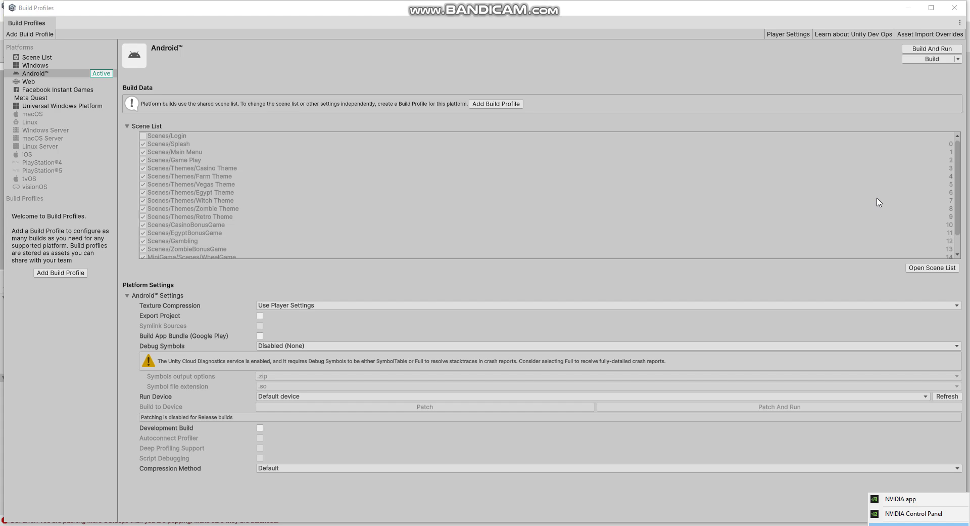
pyautogui.click(930, 58)
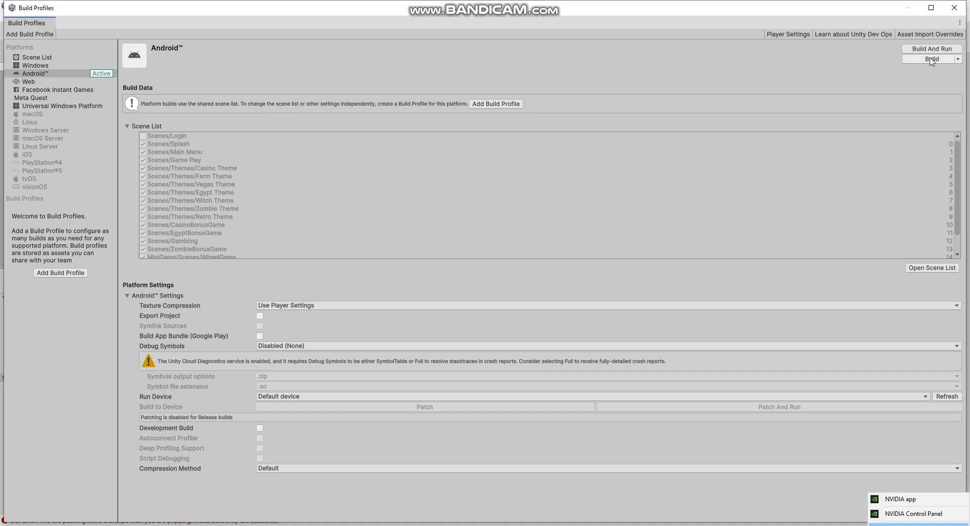
pyautogui.moveTo(147, 446)
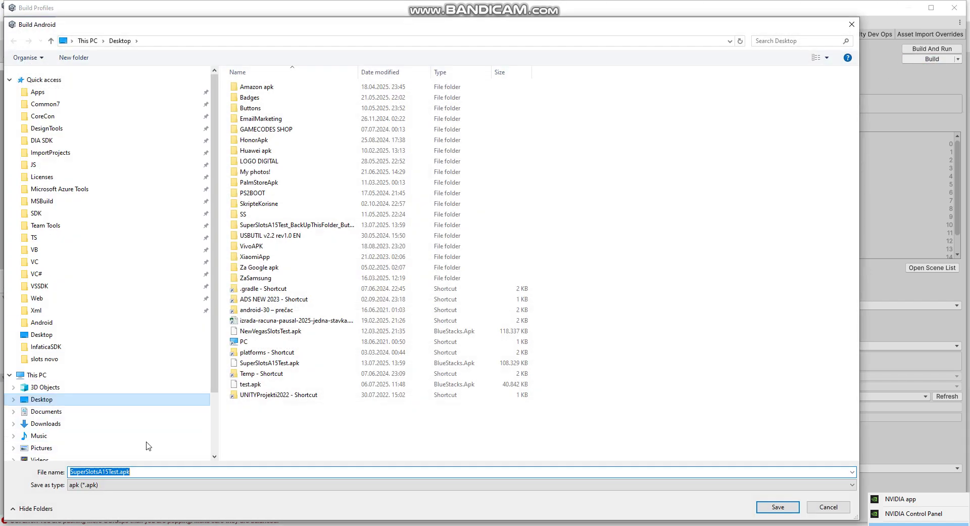
pyautogui.click(787, 507)
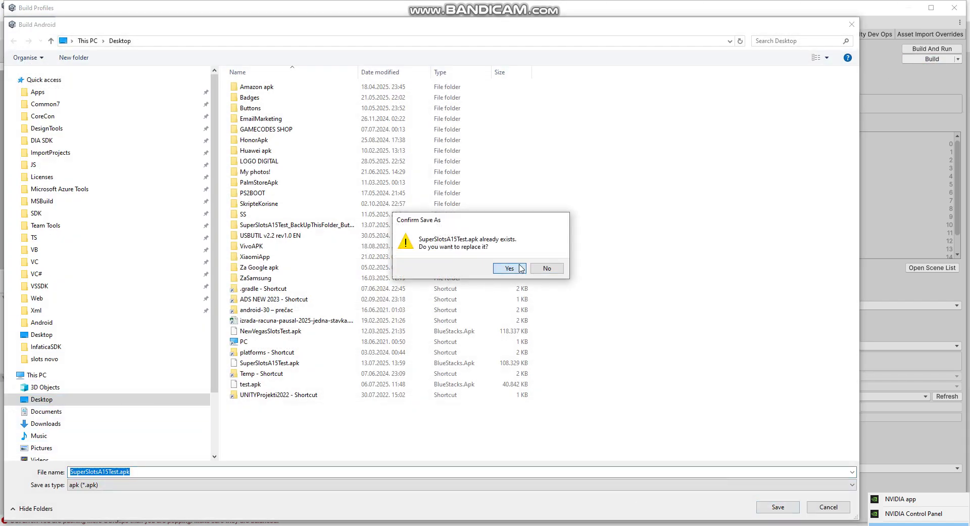
pyautogui.click(519, 268)
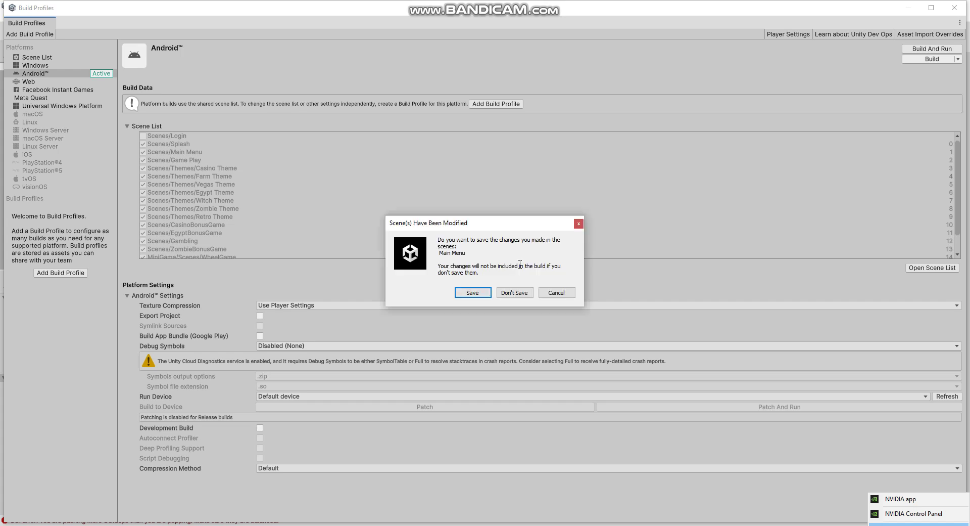
pyautogui.click(484, 293)
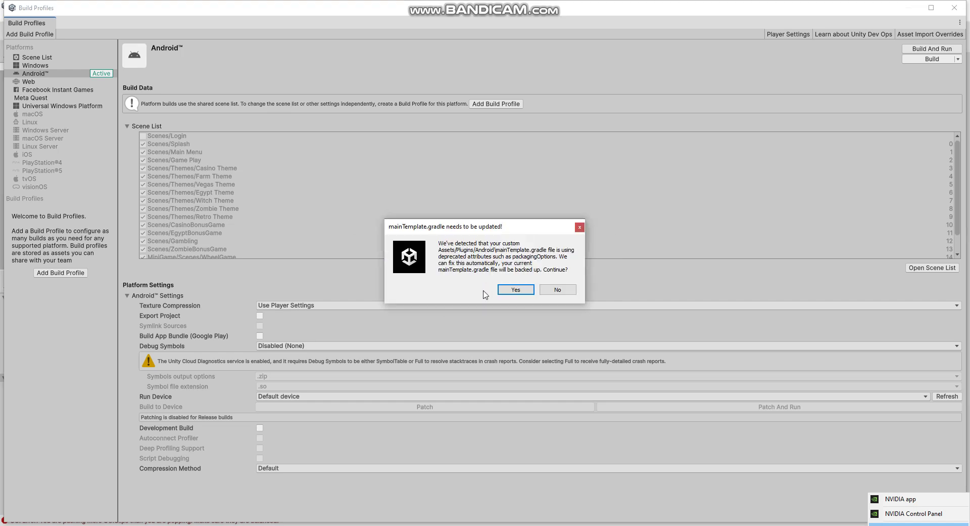
pyautogui.click(516, 291)
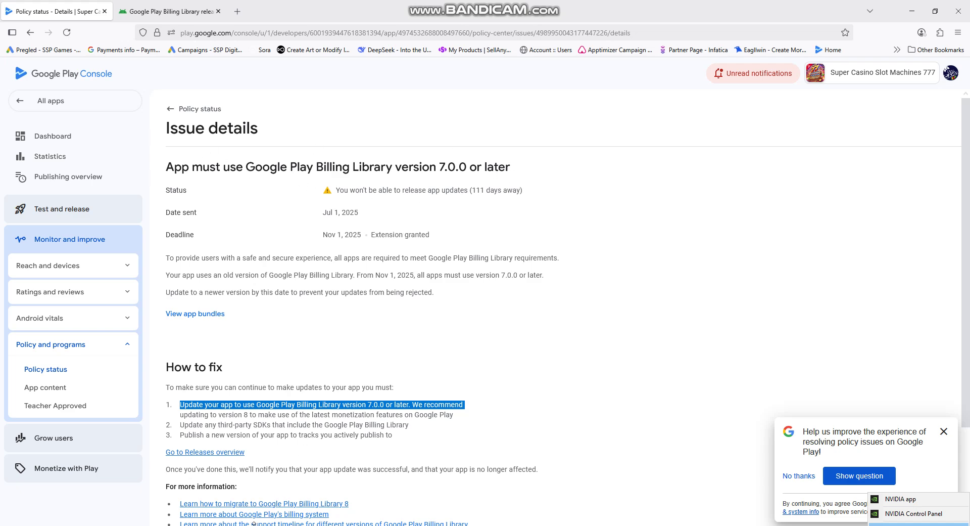
pyautogui.hotkey('alt', 'Tab')
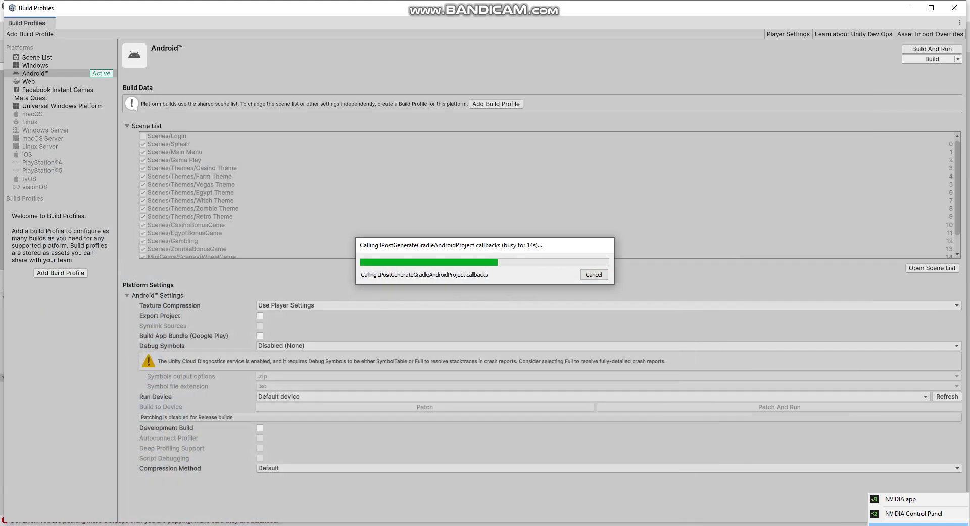